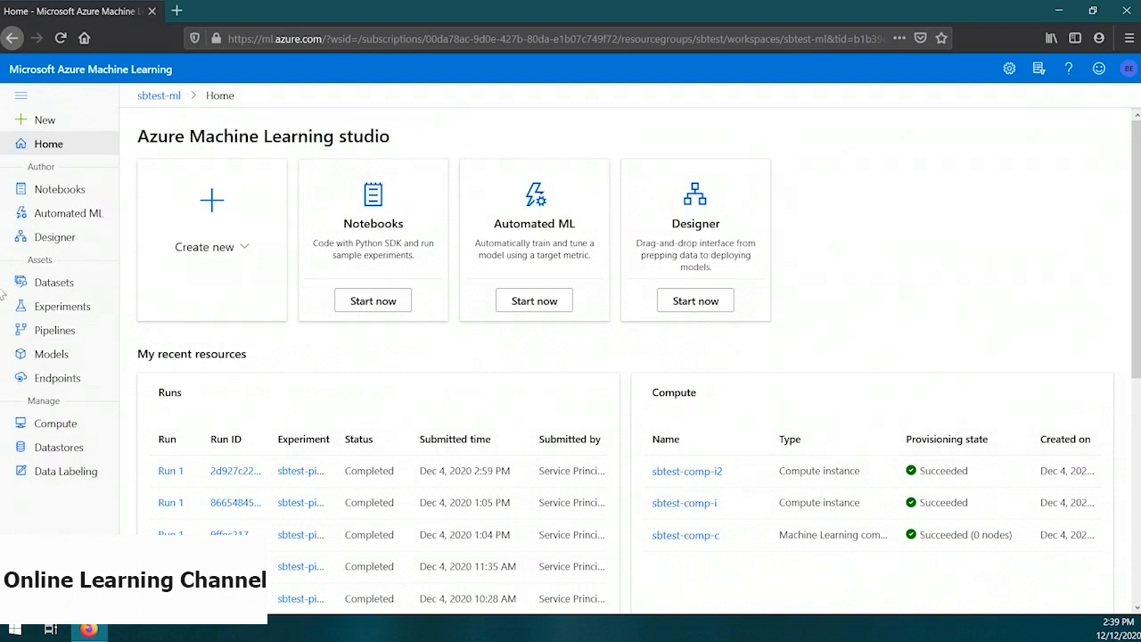
Create a new Designer pipeline with easy-to-use prebuilt modules and set its default compute target to sbtest-comp-c
{"action": "left_click", "coordinate": [55, 237]}
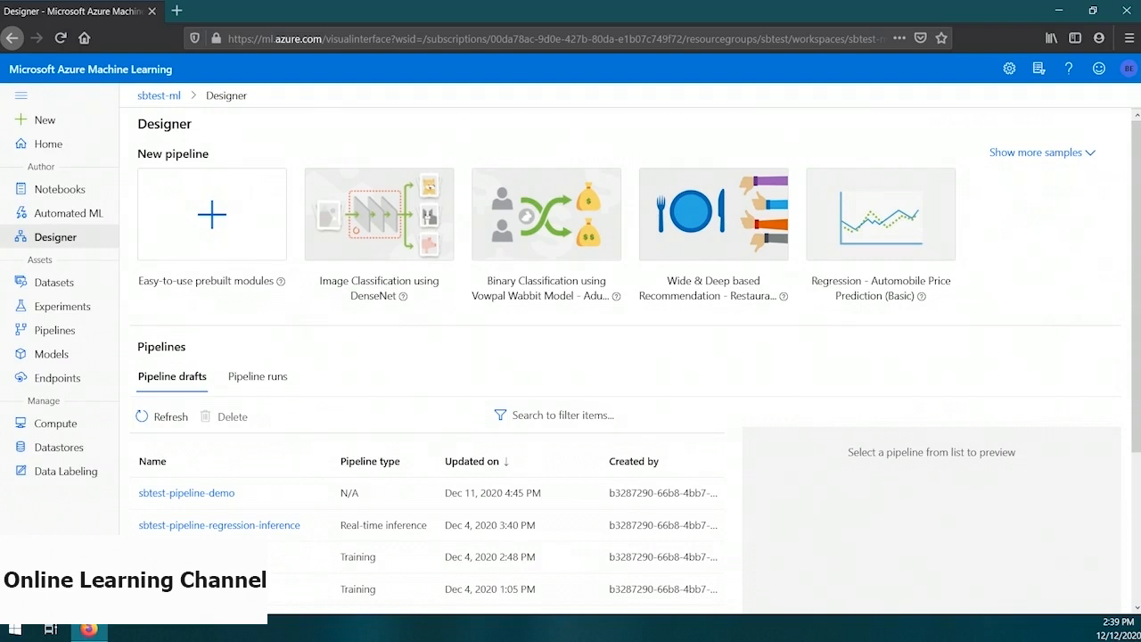
{"action": "left_click", "coordinate": [205, 234]}
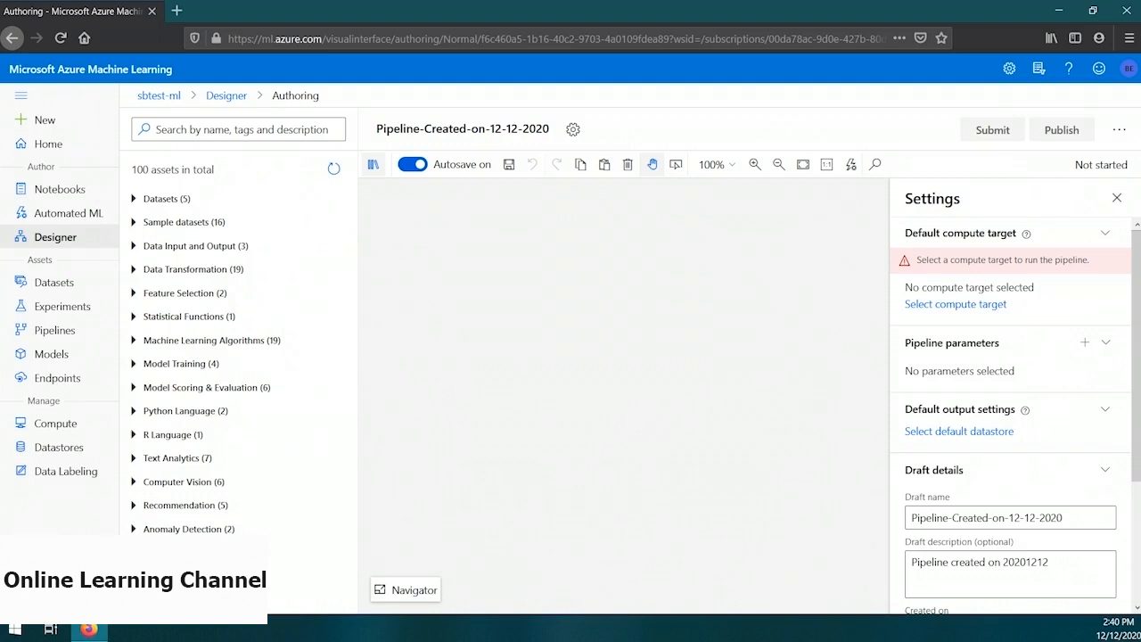
{"action": "left_click", "coordinate": [921, 304]}
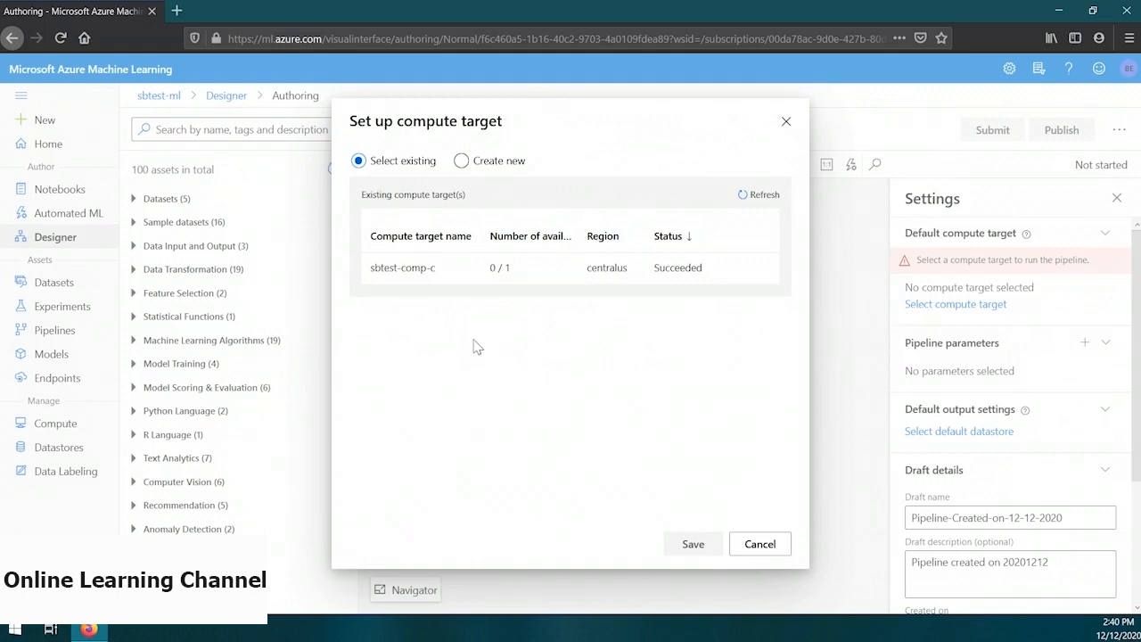
{"action": "left_click", "coordinate": [425, 268]}
{"action": "left_click", "coordinate": [691, 541]}
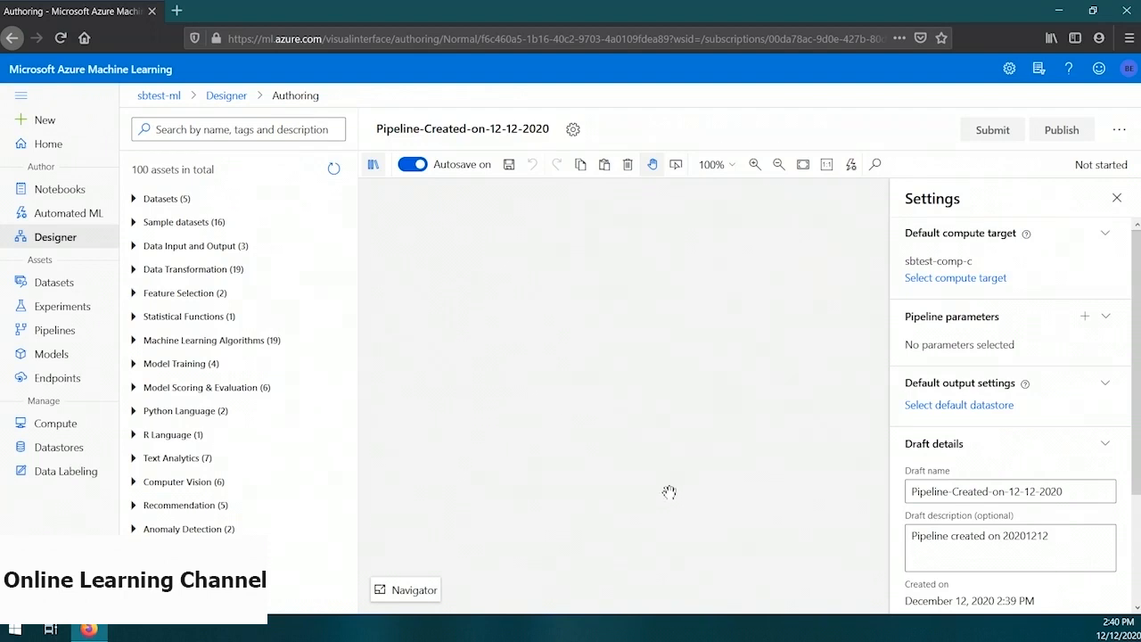
Rename the pipeline draft as sbtest-pipeline-demo and save it
{"action": "left_click", "coordinate": [1000, 495]}
{"action": "key", "text": "ctrl+a"}
{"action": "type", "text": "sbtest-pipeline-demo"}
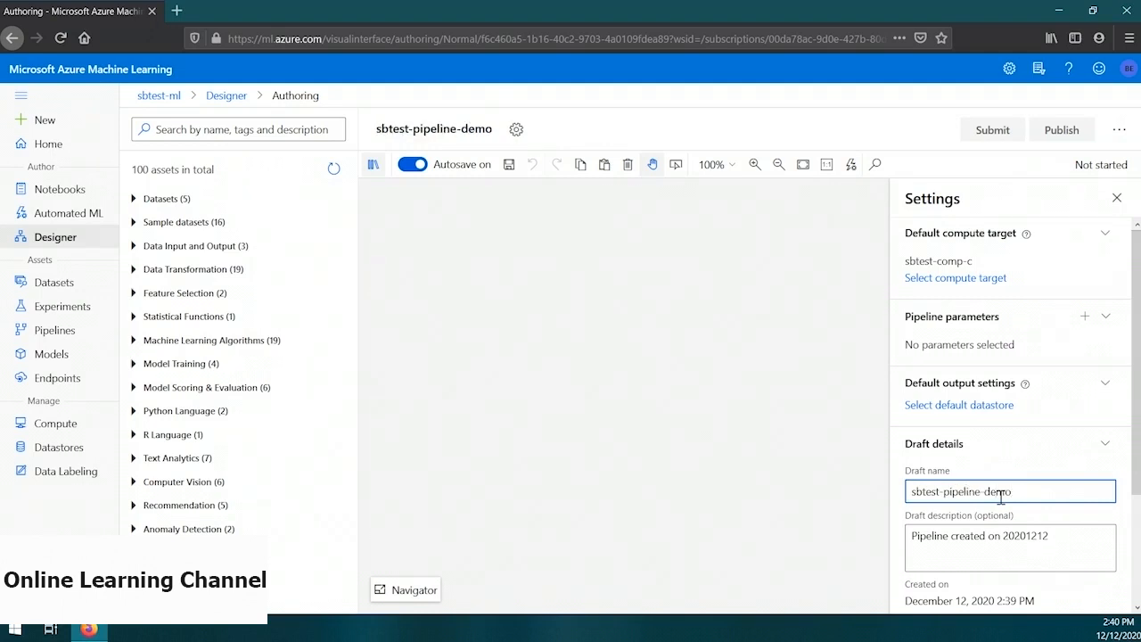
{"action": "left_click", "coordinate": [508, 164]}
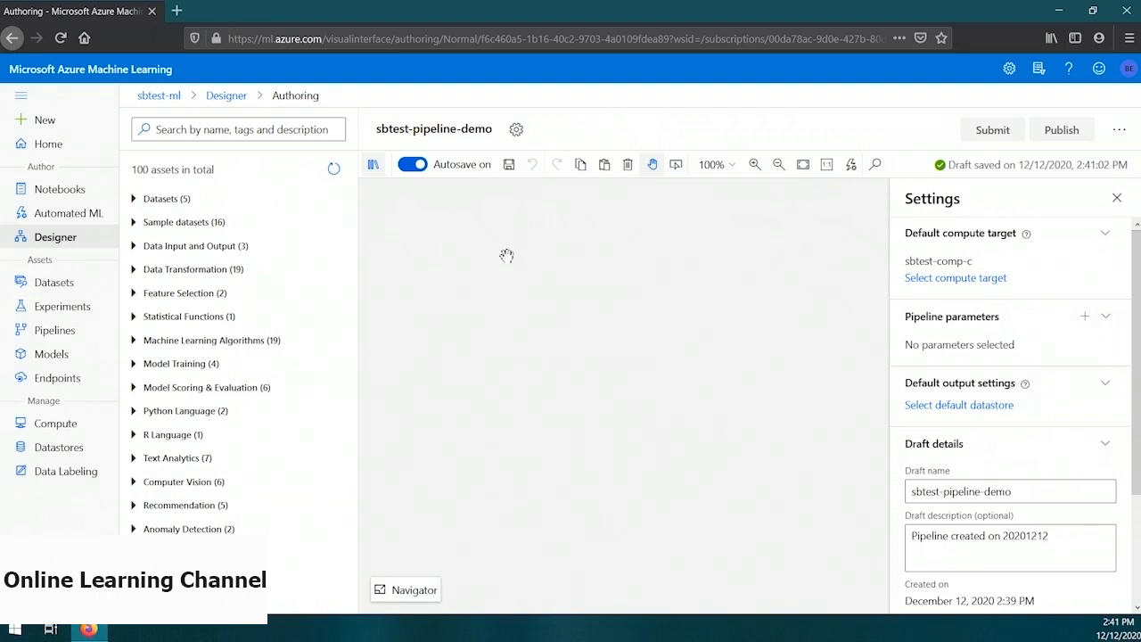
Add the Automobile price data (Raw) sample dataset to the upper part of the pipeline canvas
{"action": "left_click", "coordinate": [135, 222]}
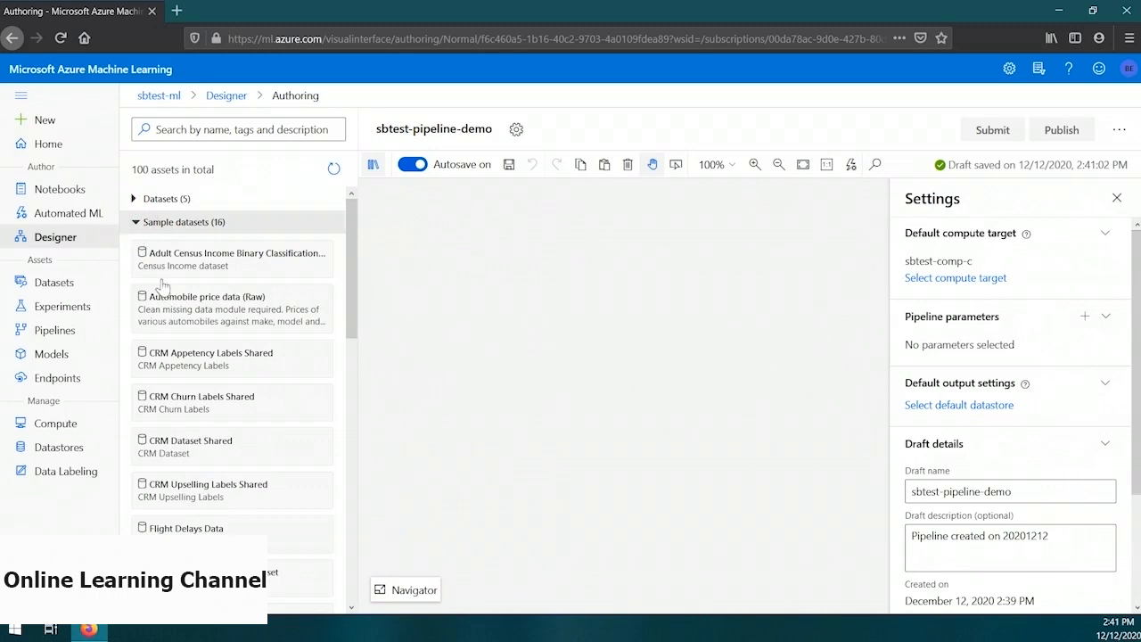
{"action": "left_click_drag", "start_coordinate": [163, 295], "coordinate": [624, 230]}
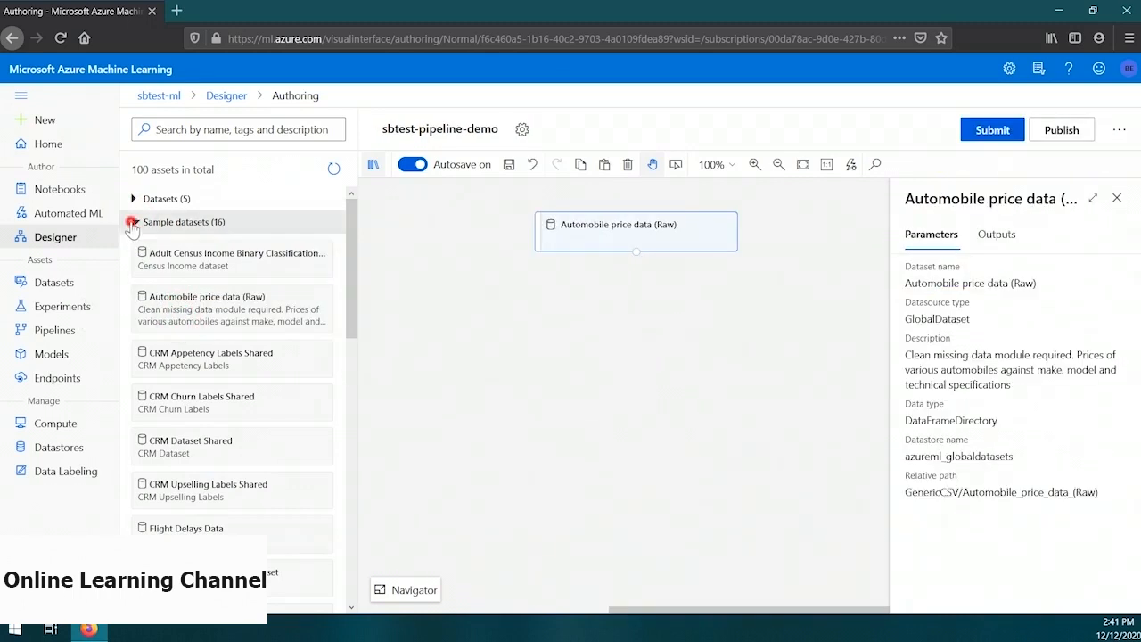
{"action": "left_click", "coordinate": [132, 222]}
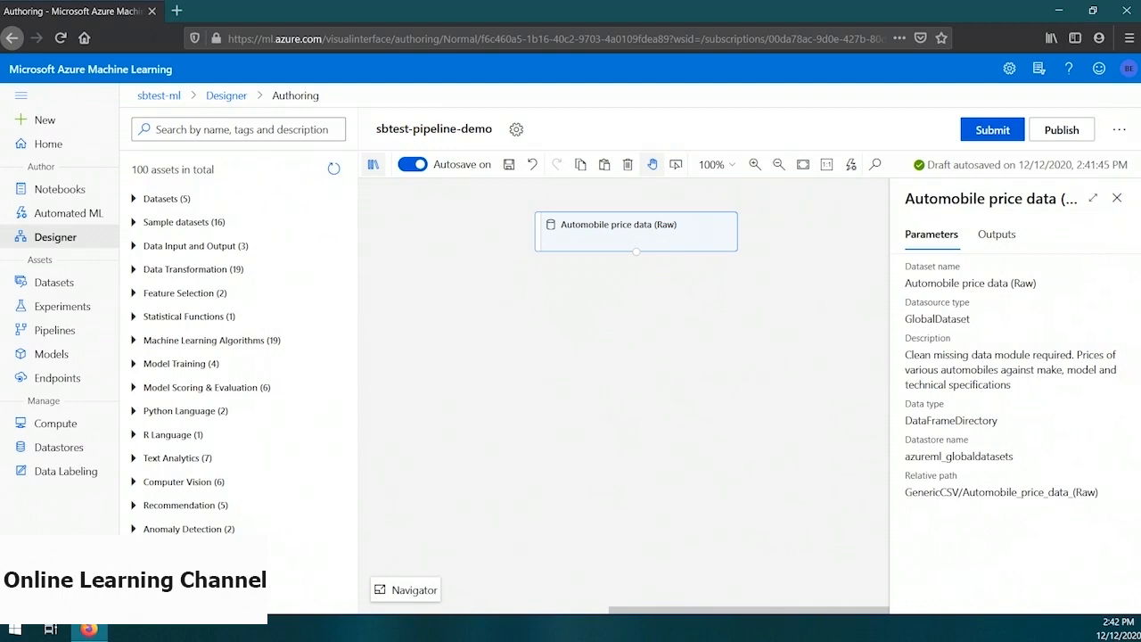
Add a Train Model module below the dataset and connect the dataset's output to the module's second input
{"action": "left_click", "coordinate": [134, 364]}
{"action": "scroll", "coordinate": [169, 406], "scroll_direction": "down", "scroll_amount": 1}
{"action": "left_click_drag", "start_coordinate": [182, 424], "coordinate": [623, 323]}
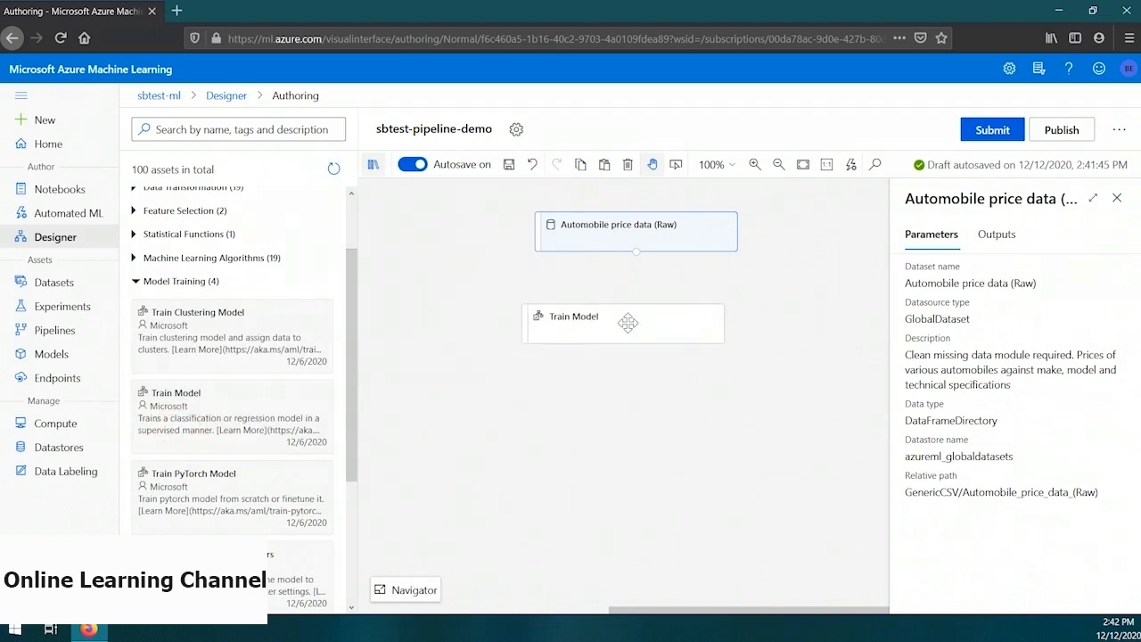
{"action": "left_click", "coordinate": [136, 281]}
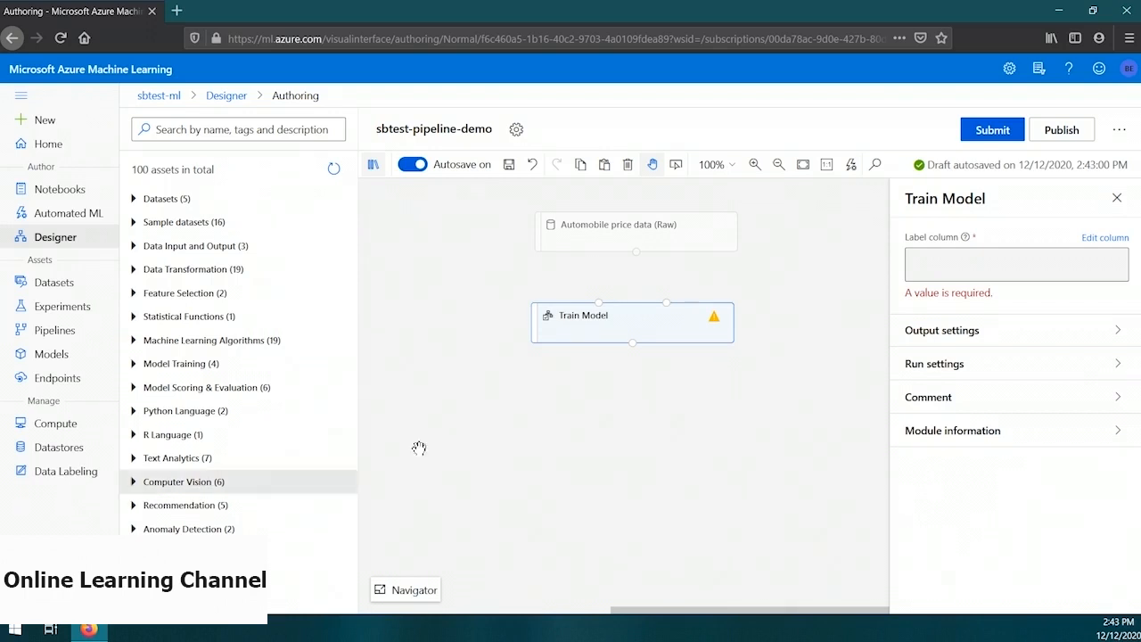
{"action": "left_click_drag", "start_coordinate": [635, 253], "coordinate": [665, 303]}
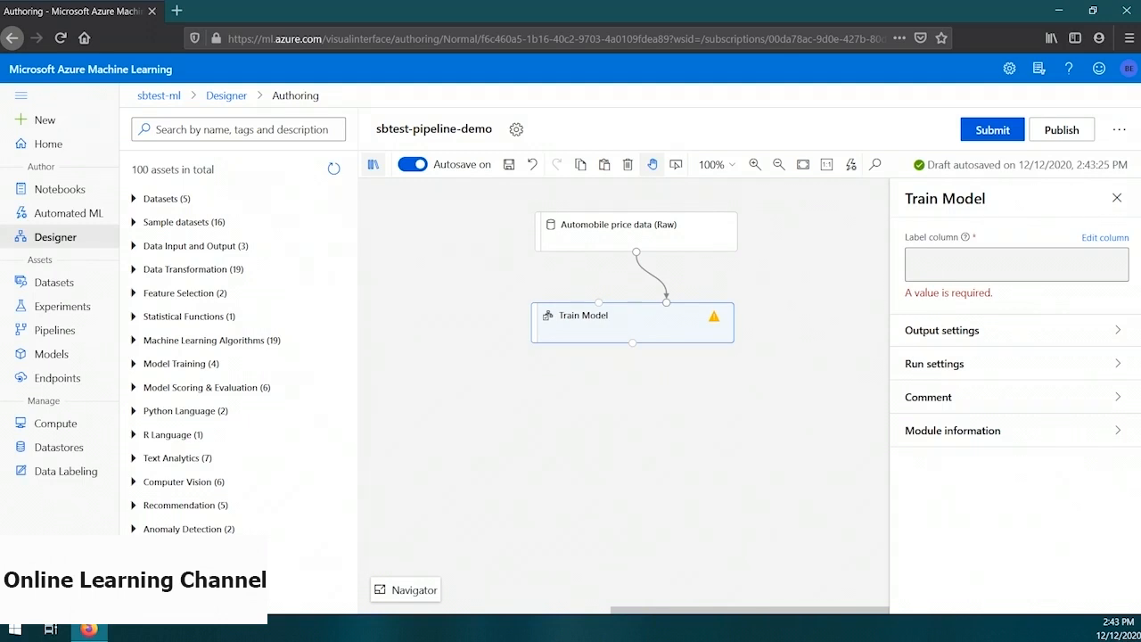
Set the Train Model module's label column to price
{"action": "left_click", "coordinate": [645, 330]}
{"action": "left_click", "coordinate": [1092, 237]}
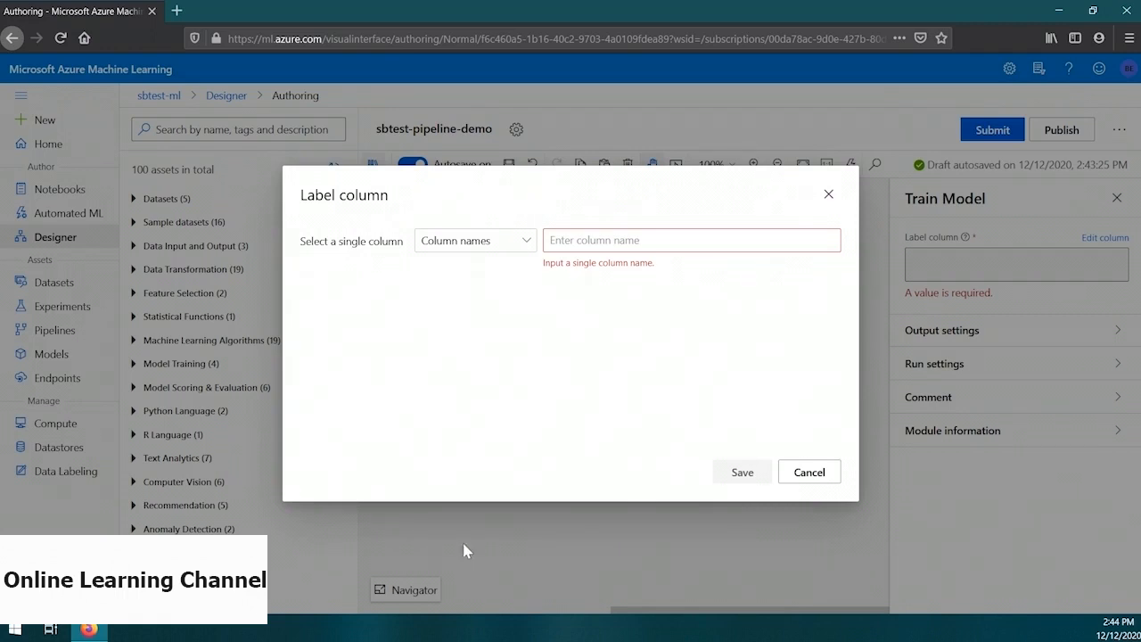
{"action": "left_click", "coordinate": [617, 244]}
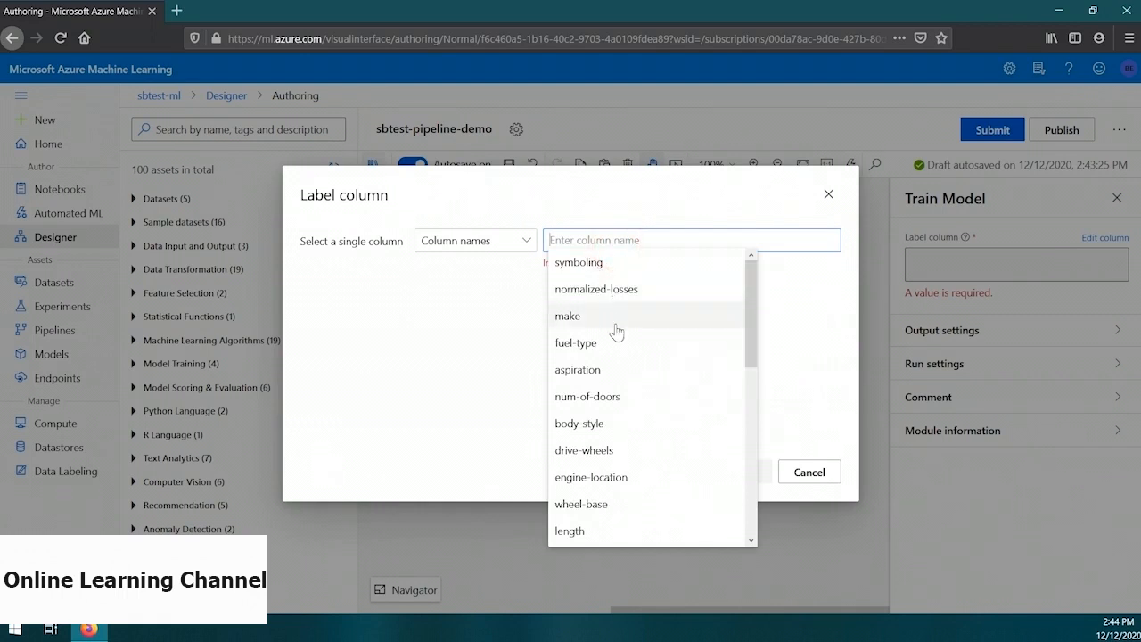
{"action": "scroll", "coordinate": [613, 389], "scroll_direction": "down", "scroll_amount": 5}
{"action": "left_click", "coordinate": [581, 536]}
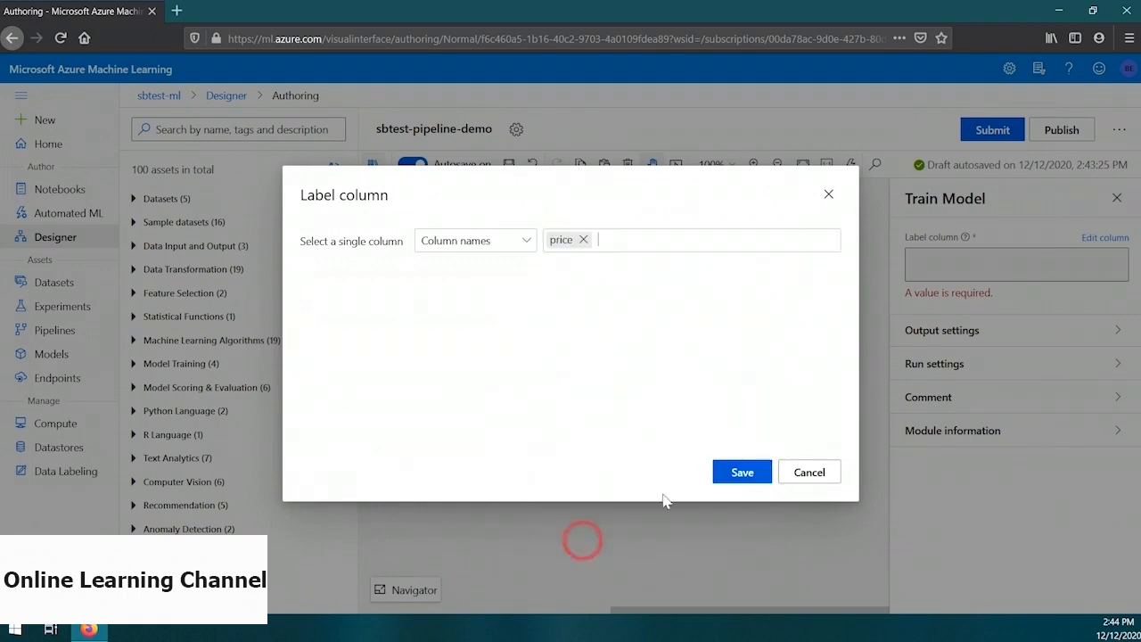
{"action": "left_click", "coordinate": [729, 472]}
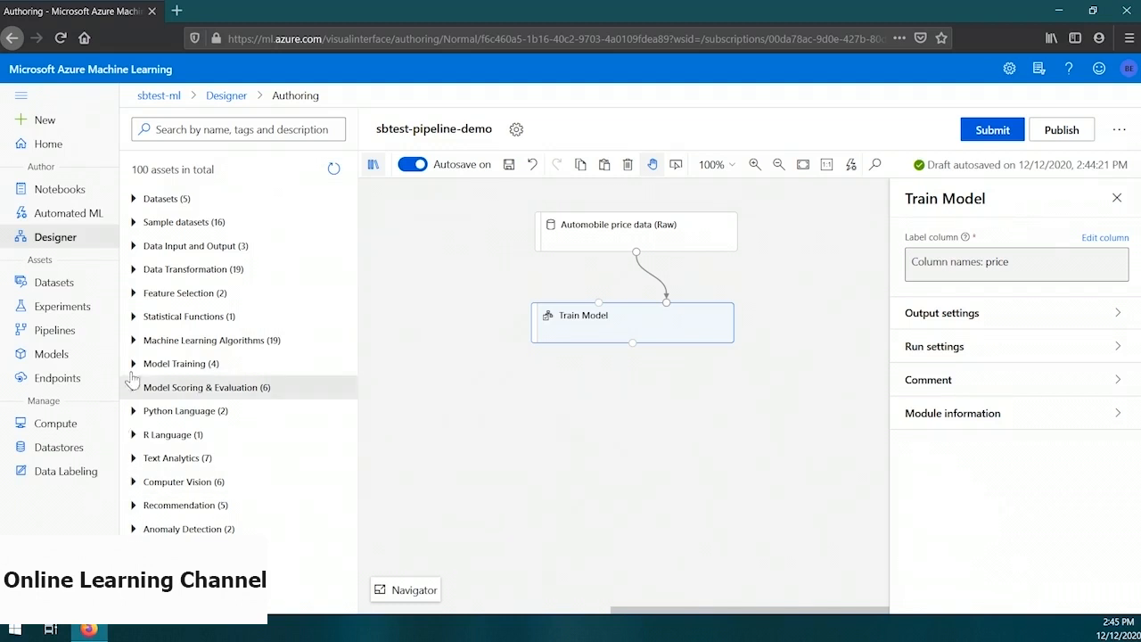
Add a Linear Regression module beside the automobile dataset and connect its output to Train Model's first input
{"action": "left_click", "coordinate": [134, 339]}
{"action": "left_click_drag", "start_coordinate": [189, 476], "coordinate": [384, 224]}
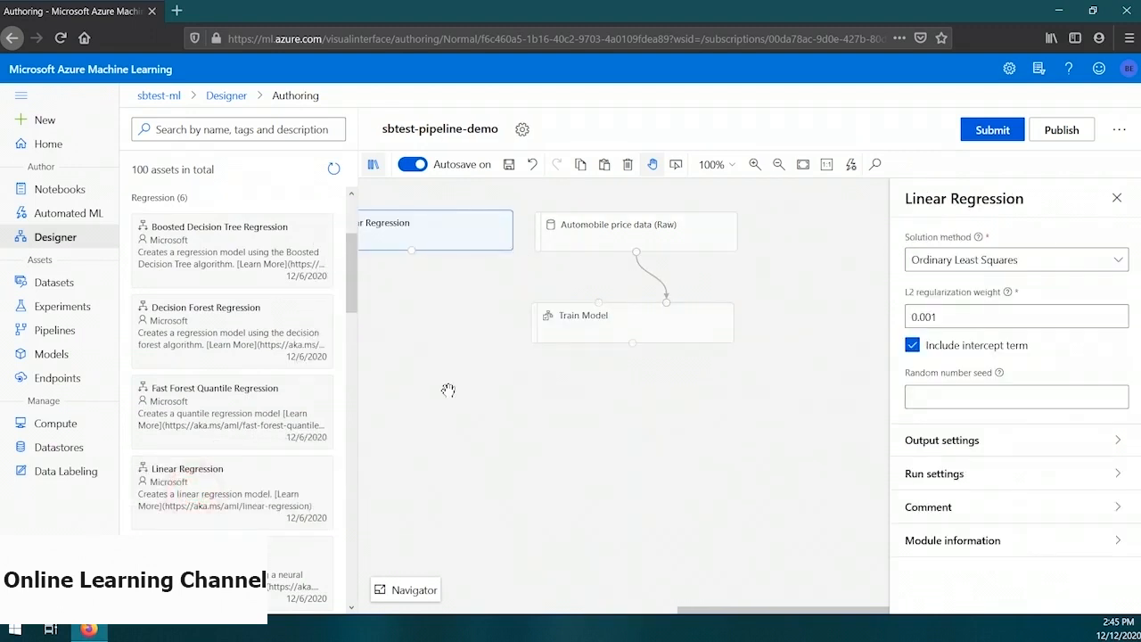
{"action": "left_click_drag", "start_coordinate": [450, 390], "coordinate": [526, 372]}
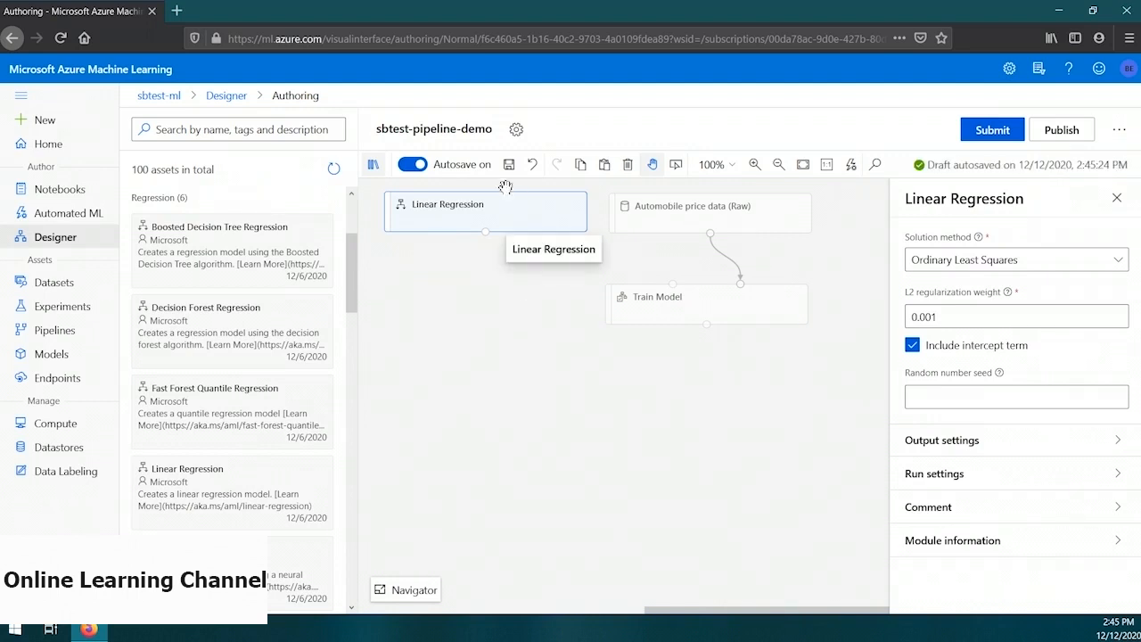
{"action": "left_click_drag", "start_coordinate": [485, 232], "coordinate": [673, 283]}
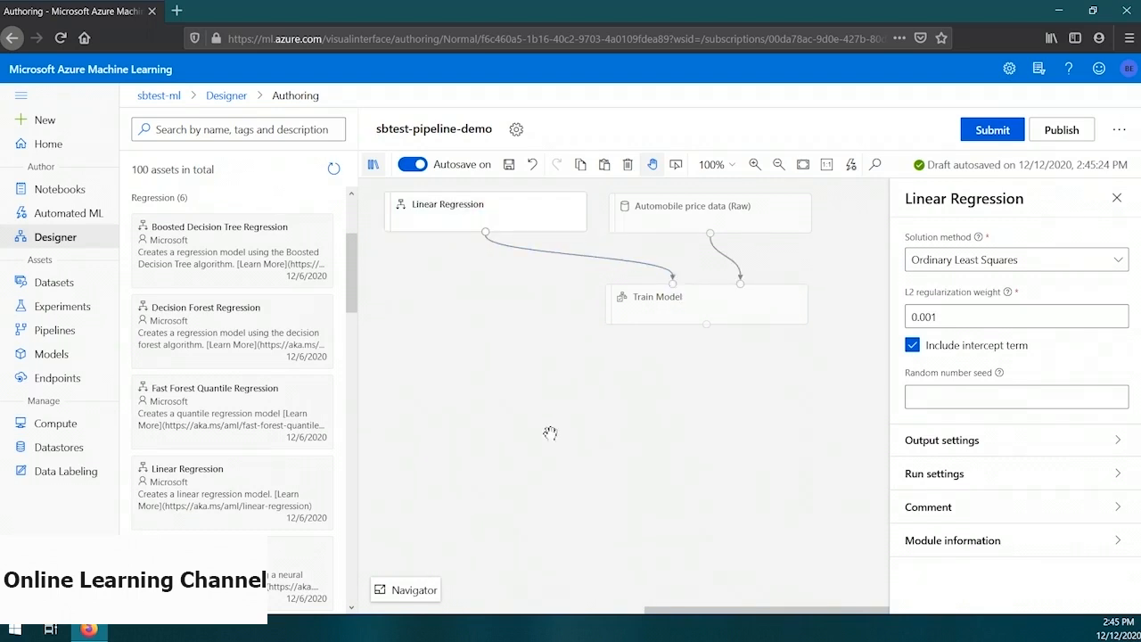
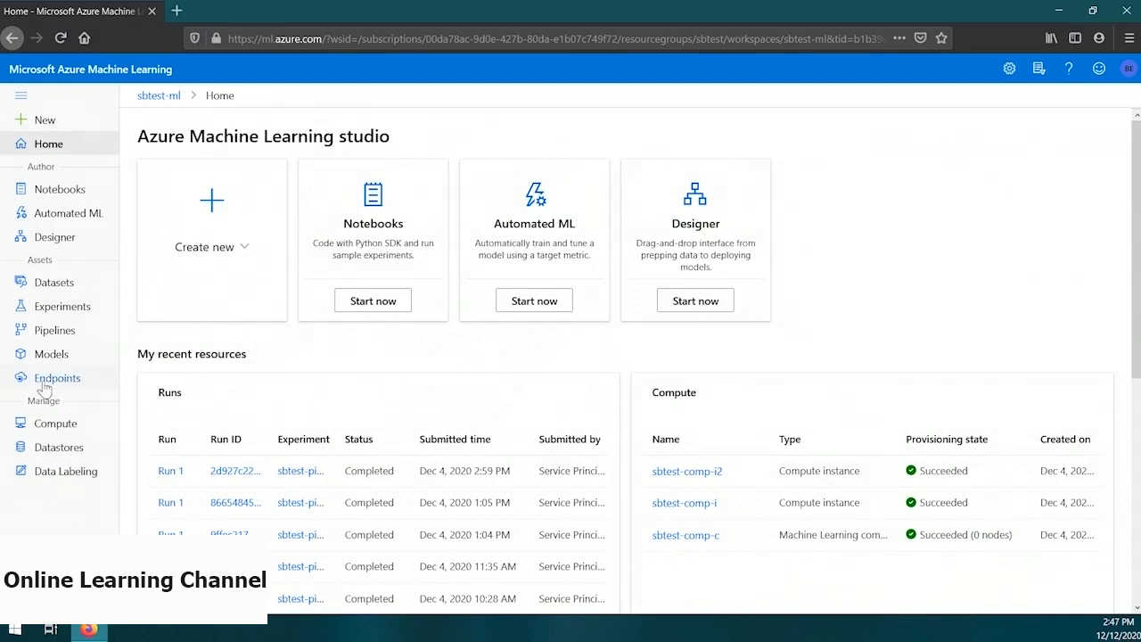
Start a new Automated ML run and begin creating a dataset from web files for it
{"action": "left_click", "coordinate": [69, 213]}
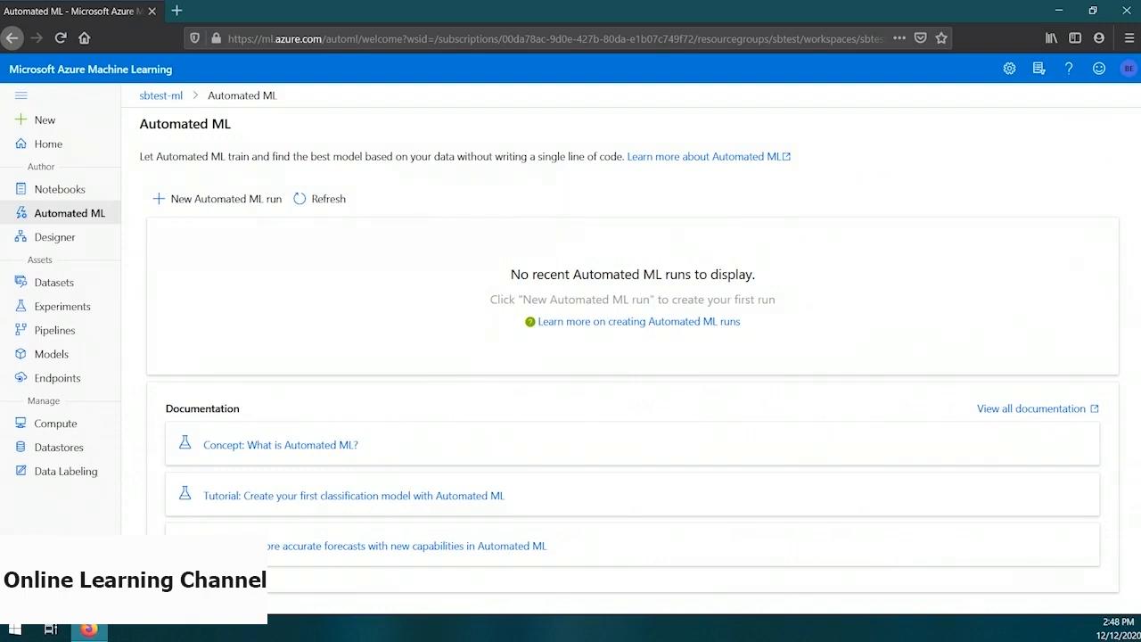
{"action": "left_click", "coordinate": [221, 199]}
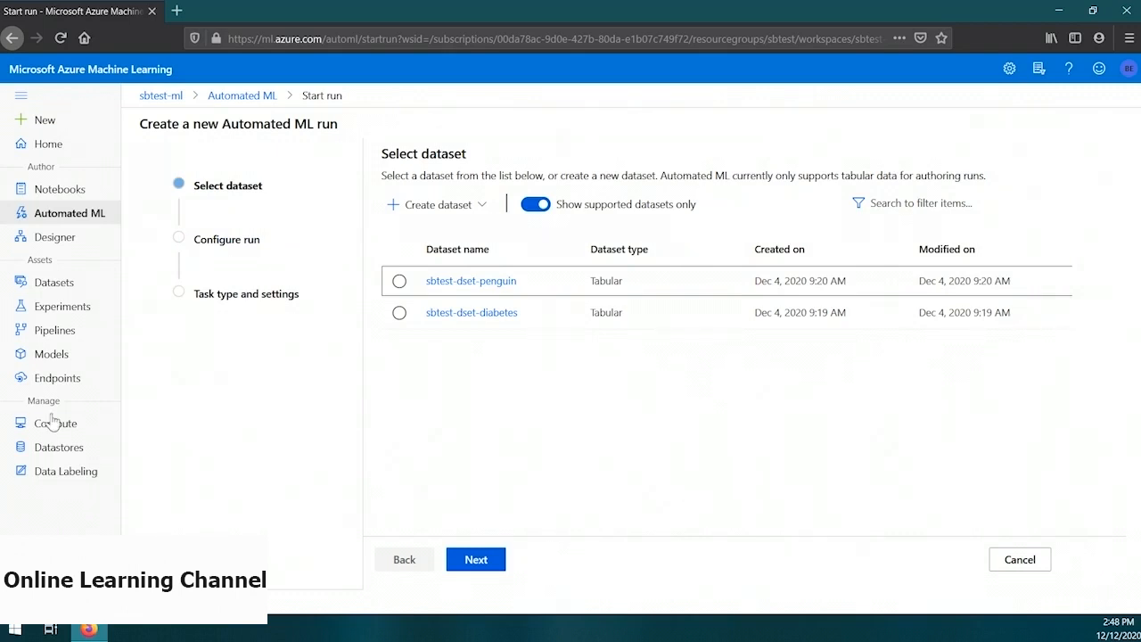
{"action": "left_click", "coordinate": [450, 206]}
{"action": "left_click", "coordinate": [441, 288]}
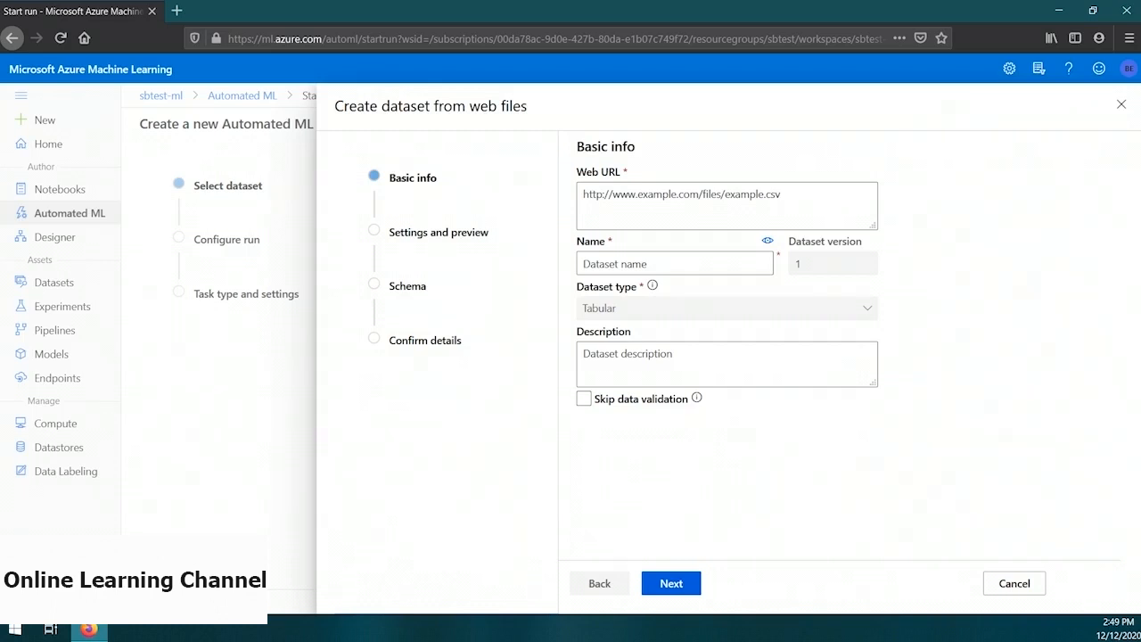
{"action": "left_click", "coordinate": [701, 210]}
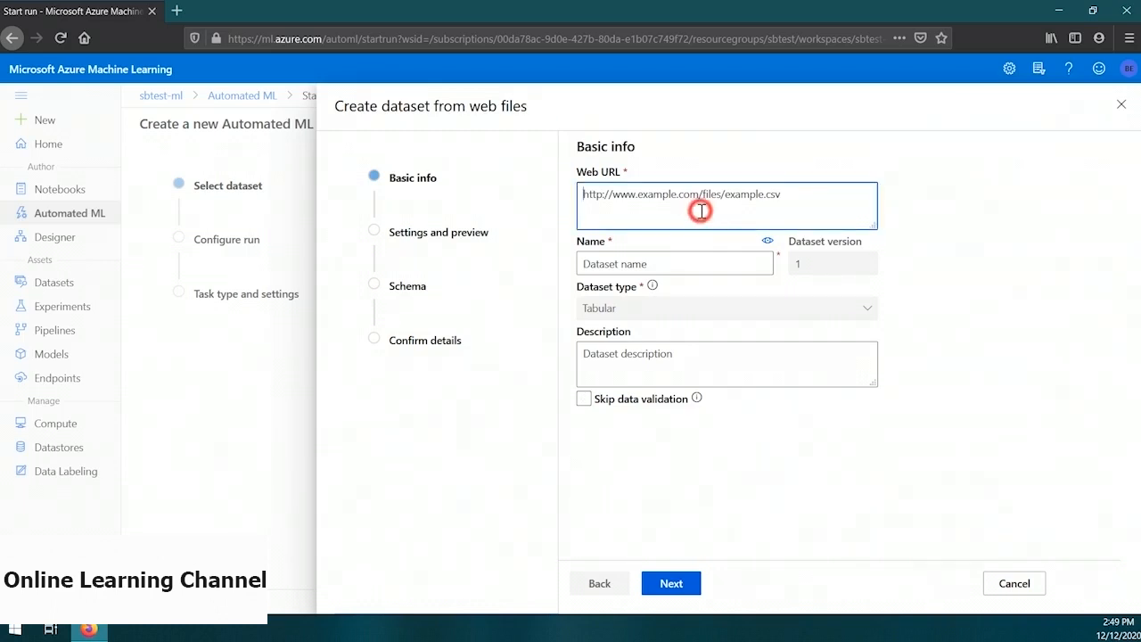
{"action": "type", "text": "https://aka.m"}
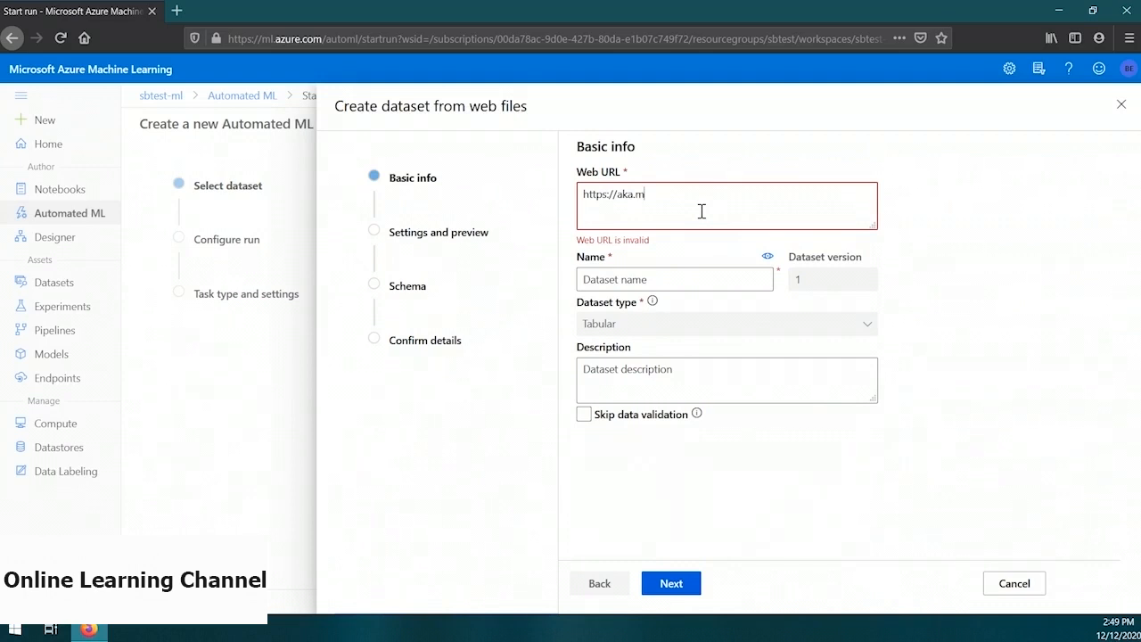
{"action": "type", "text": "s/dia"}
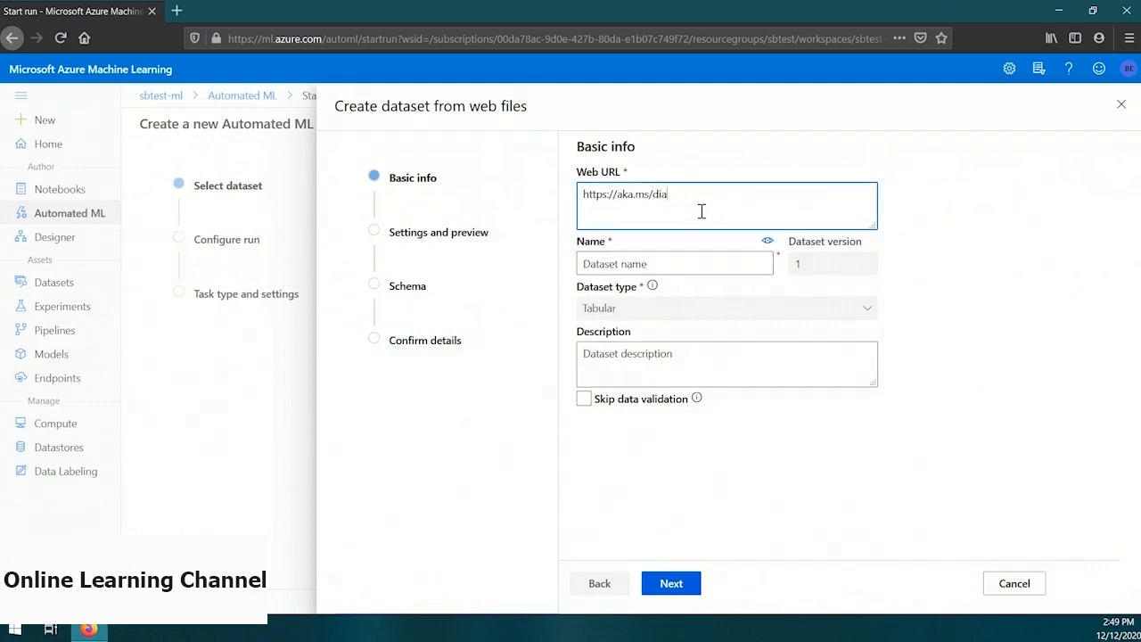
{"action": "type", "text": "betes-data"}
{"action": "left_click", "coordinate": [677, 268]}
{"action": "type", "text": "sbtest-dset-classdemo"}
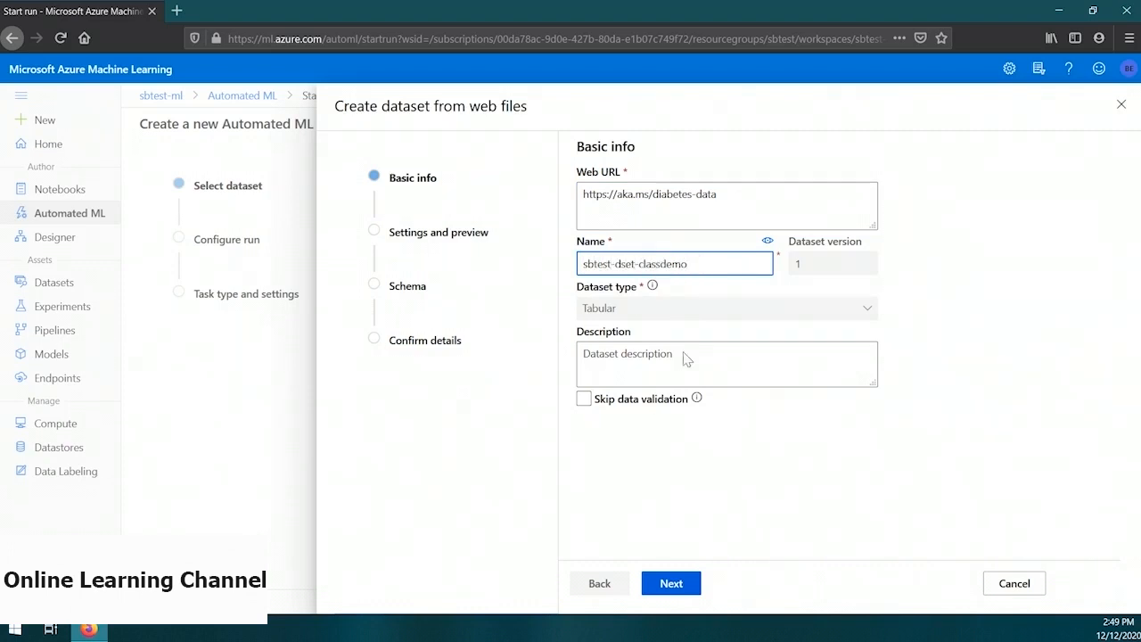
{"action": "left_click", "coordinate": [671, 583]}
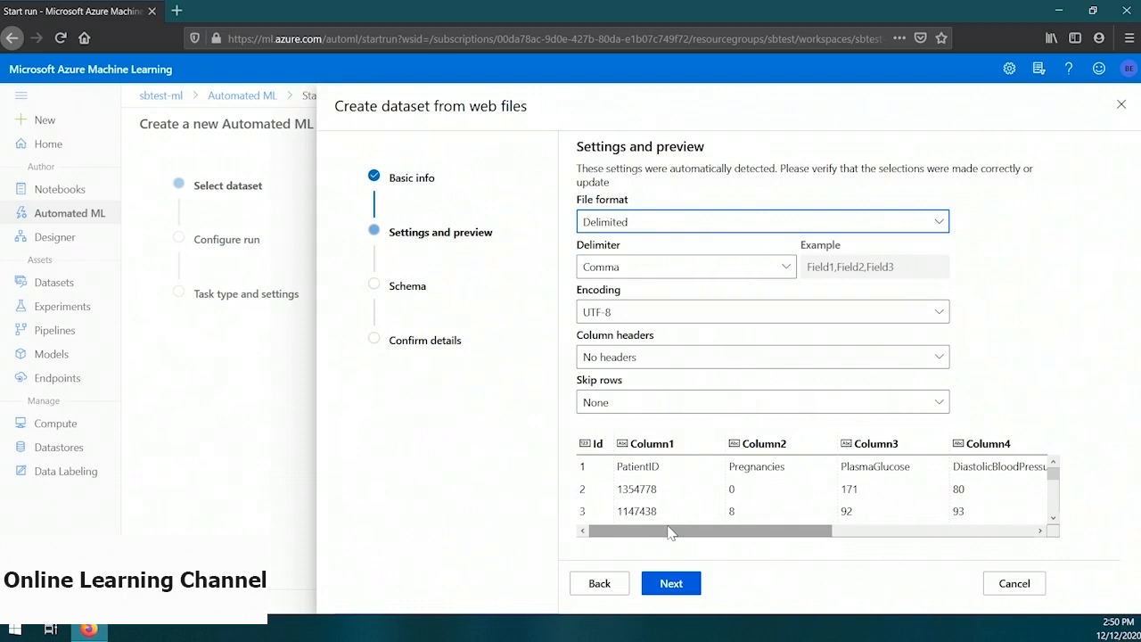
Set the column headers to "Use headers from the first file", accept the default schema and create the dataset
{"action": "left_click", "coordinate": [699, 356]}
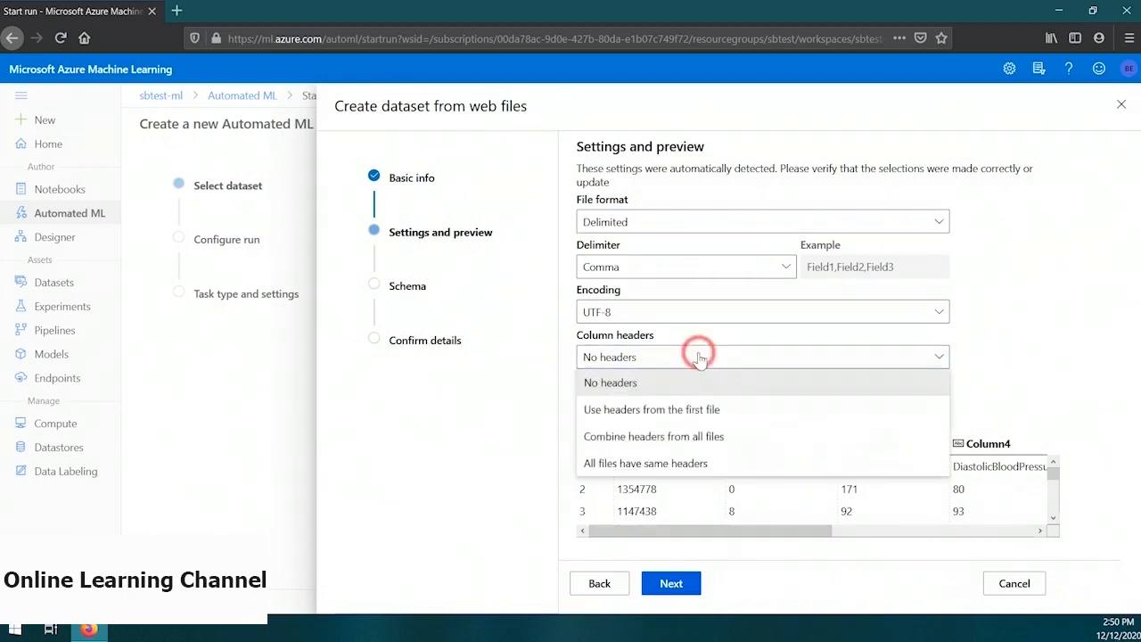
{"action": "left_click", "coordinate": [655, 409]}
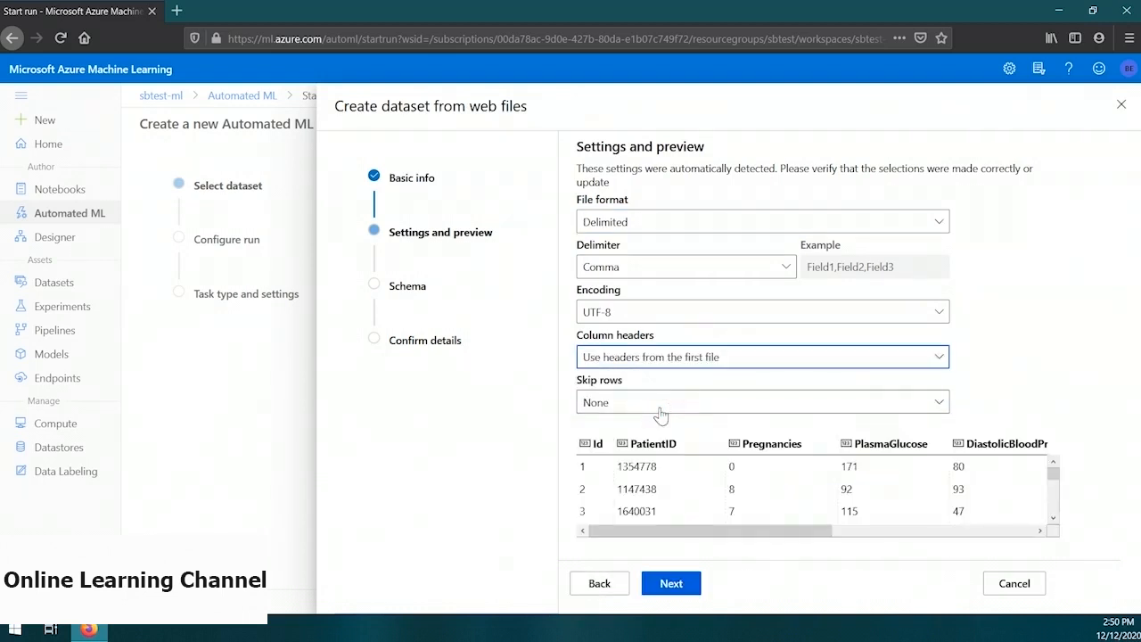
{"action": "left_click", "coordinate": [661, 585]}
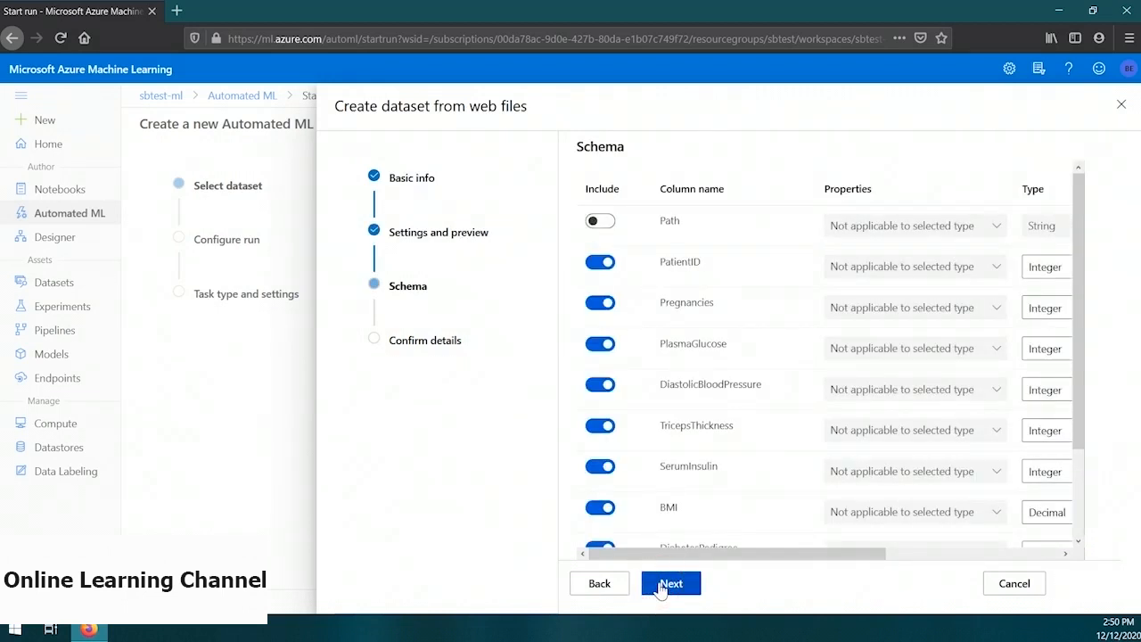
{"action": "left_click", "coordinate": [660, 585]}
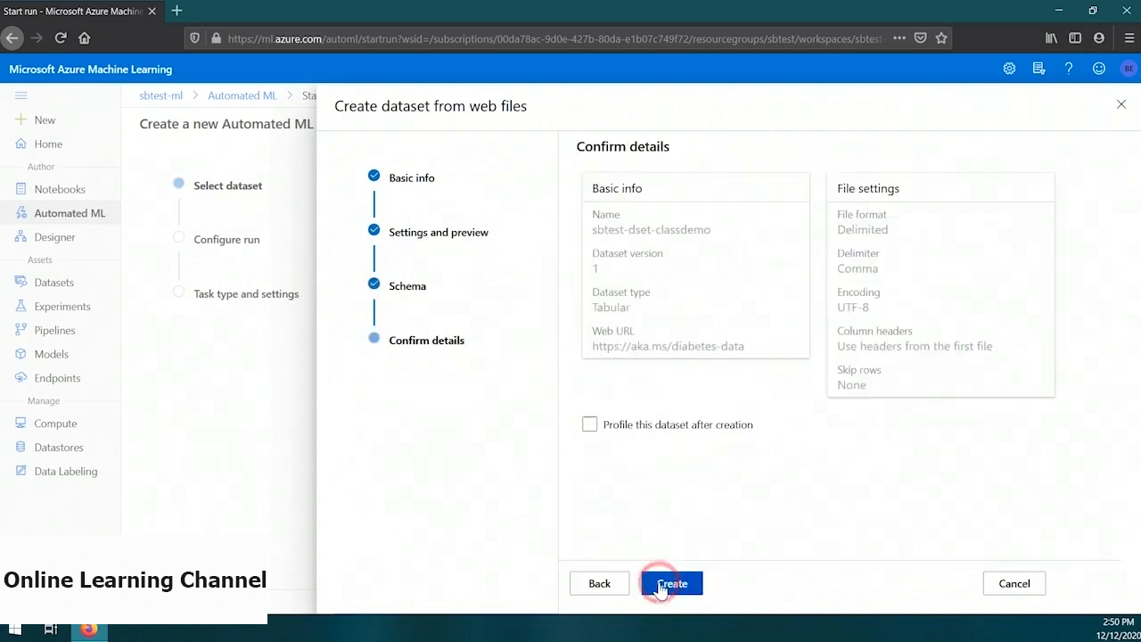
{"action": "left_click", "coordinate": [661, 587]}
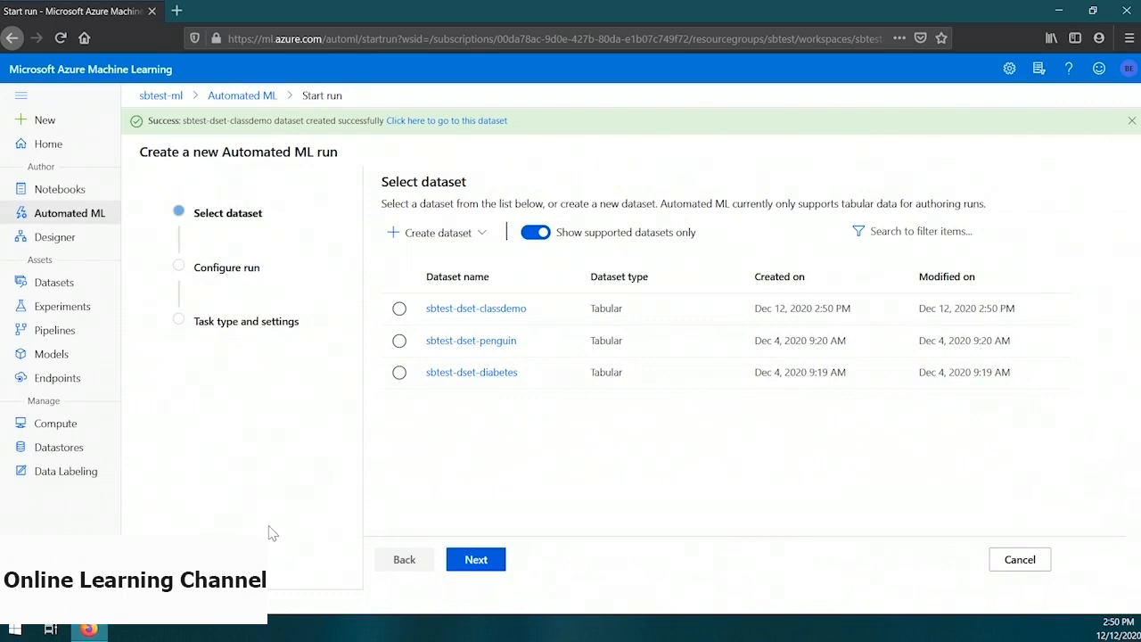
Choose the sbtest-dset-classdemo dataset for the run and define a new experiment named sbtest-experiment-classdemo
{"action": "left_click", "coordinate": [398, 308]}
{"action": "left_click", "coordinate": [468, 562]}
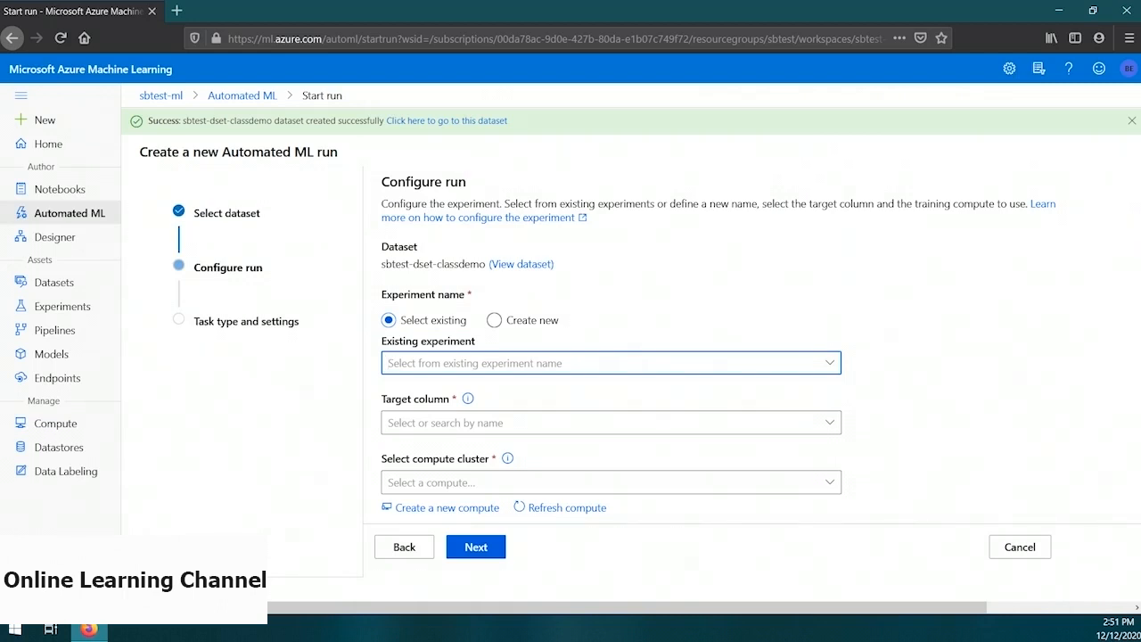
{"action": "left_click", "coordinate": [494, 320]}
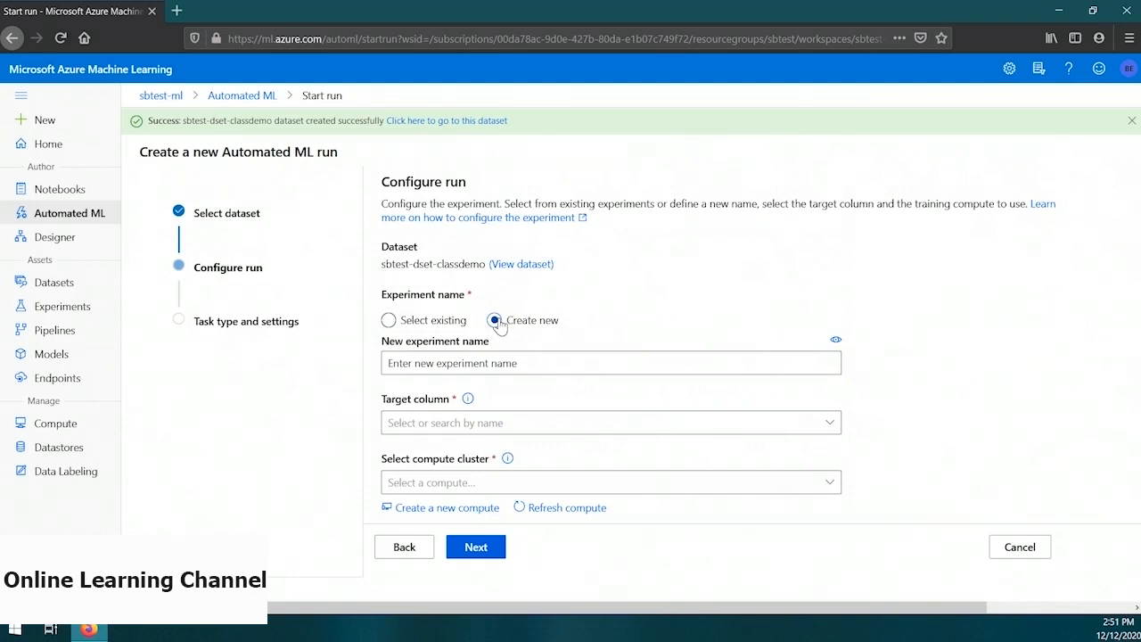
{"action": "left_click", "coordinate": [491, 360]}
{"action": "type", "text": "sbtest-experiment-classdemo"}
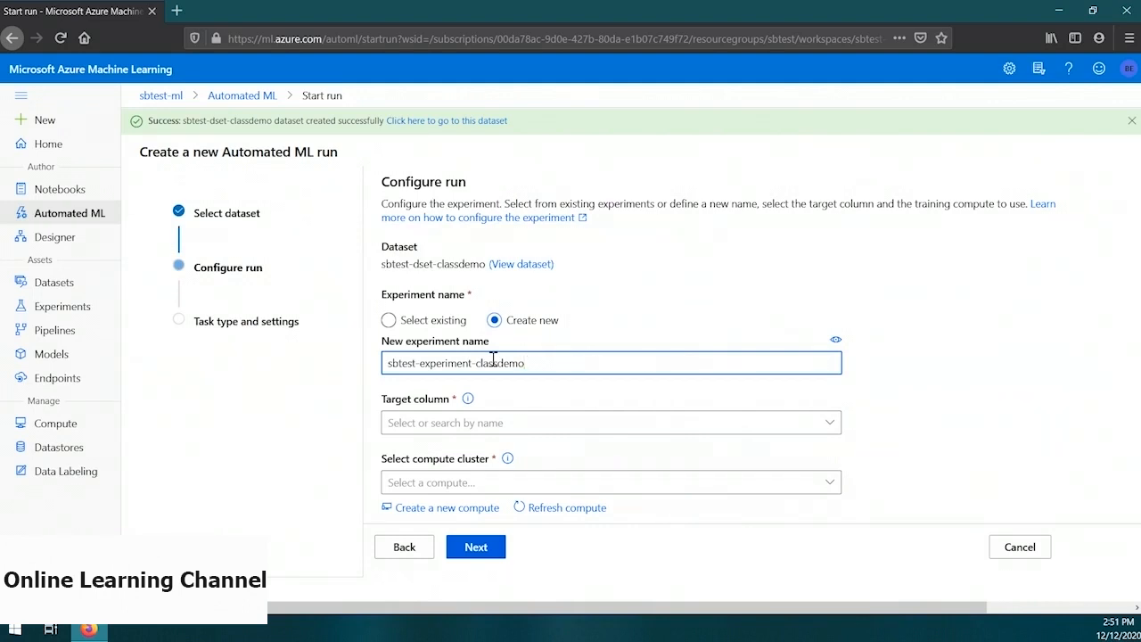
Set the target column to Diabetic and the compute cluster to sbtest-comp-c, and continue to the task type settings
{"action": "left_click", "coordinate": [827, 423]}
{"action": "left_click", "coordinate": [453, 397]}
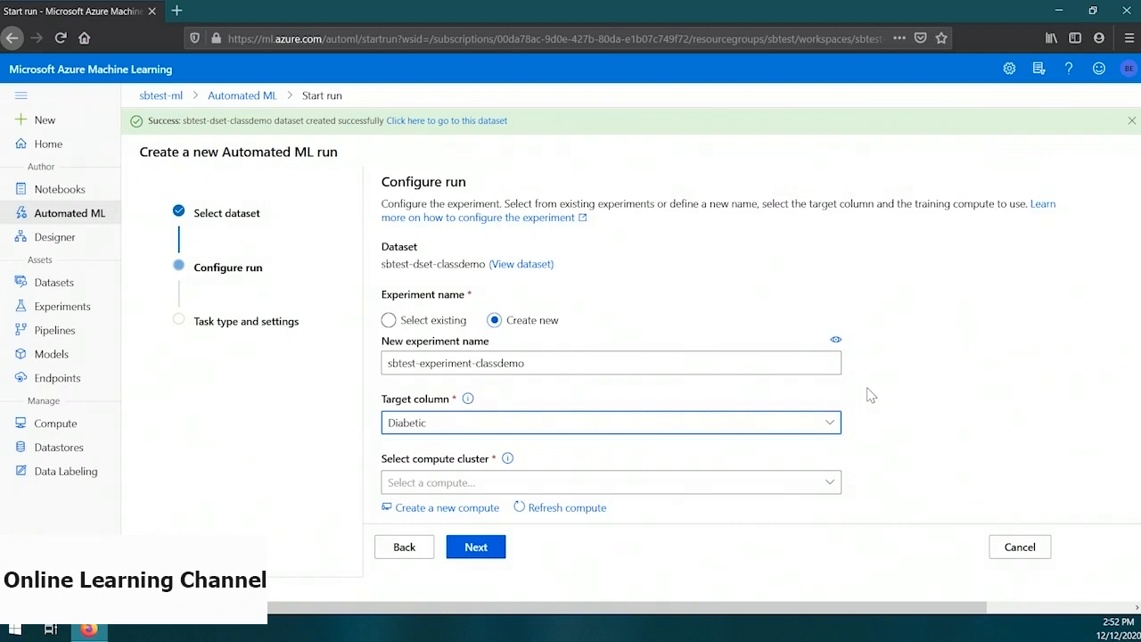
{"action": "left_click", "coordinate": [825, 482]}
{"action": "left_click", "coordinate": [421, 508]}
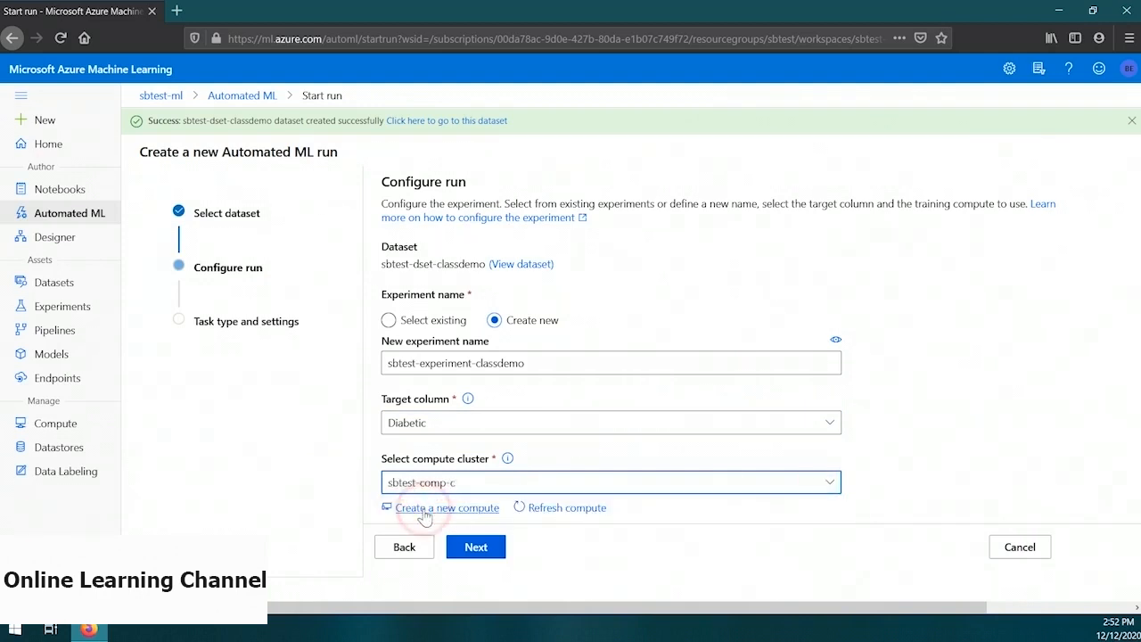
{"action": "left_click", "coordinate": [486, 544]}
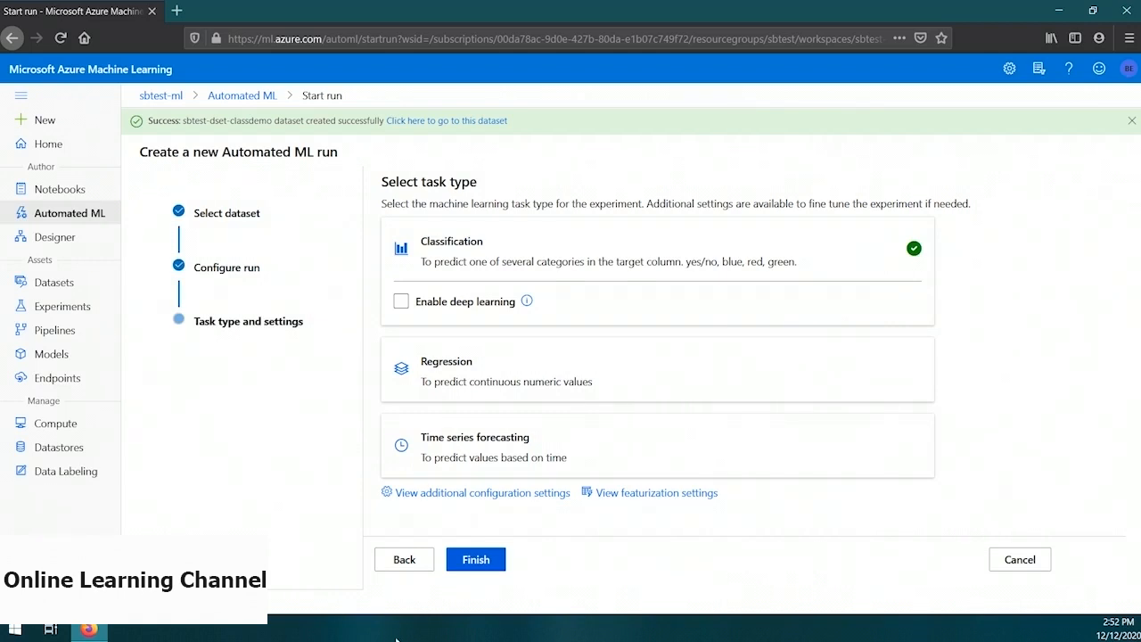
In the classification task's additional configurations, set the primary metric to AUC weighted and the training job time to 0.25 hours
{"action": "left_click", "coordinate": [524, 493]}
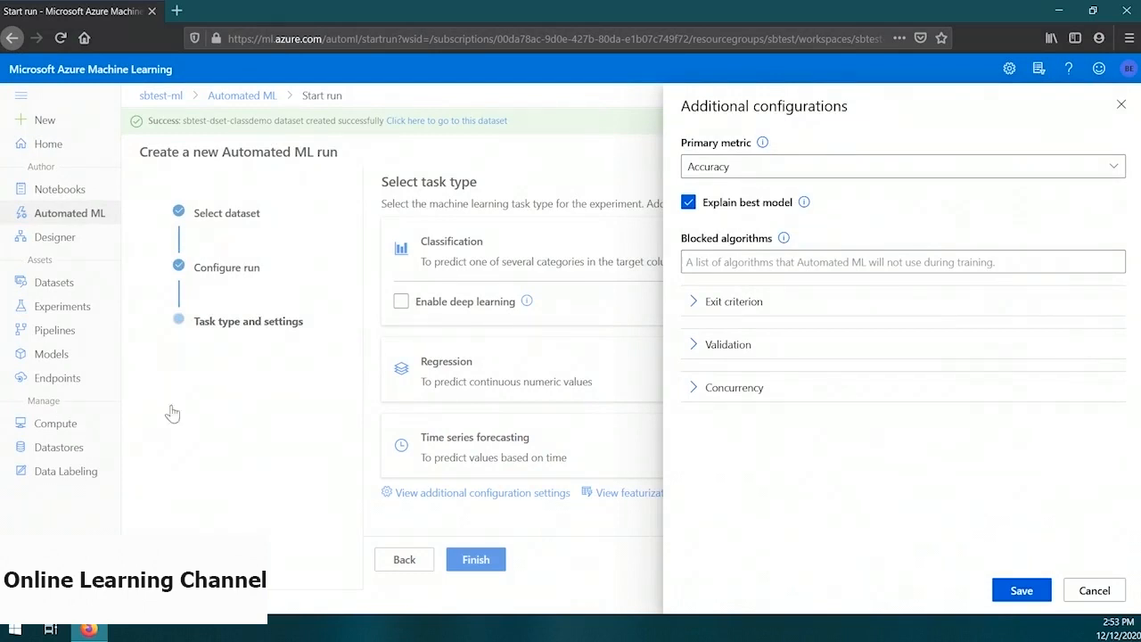
{"action": "left_click", "coordinate": [868, 168]}
{"action": "left_click", "coordinate": [868, 167]}
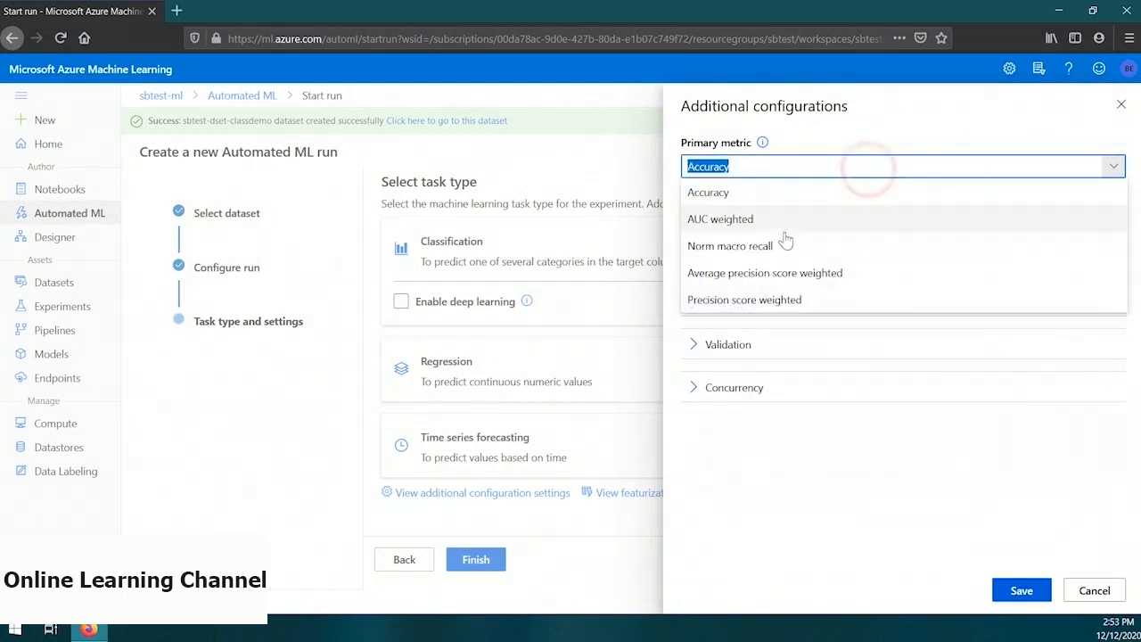
{"action": "left_click", "coordinate": [775, 221]}
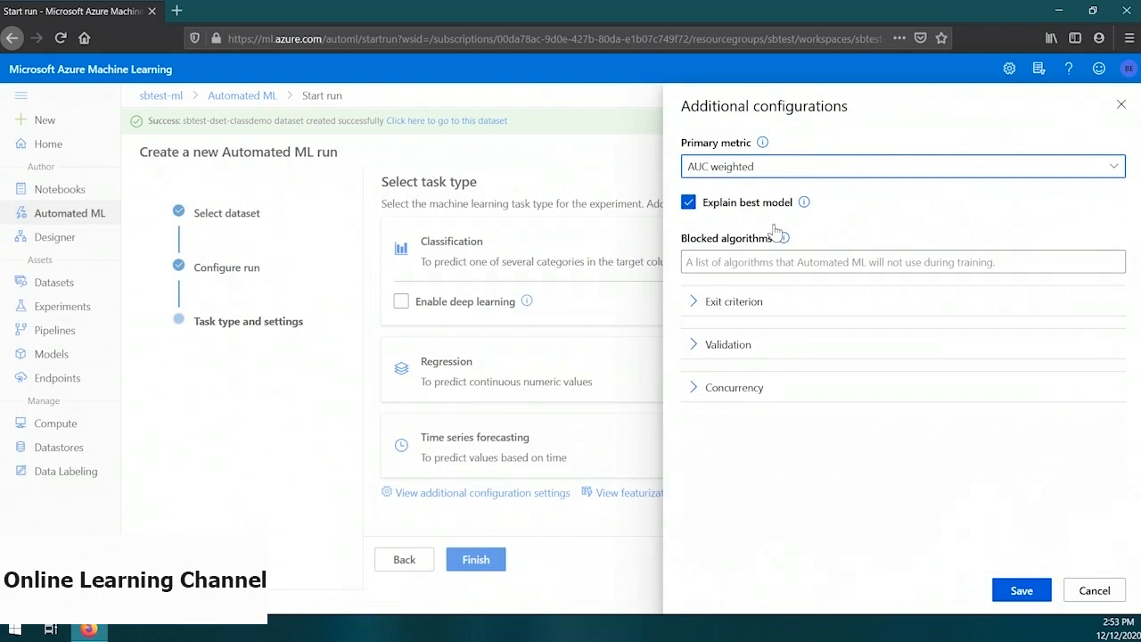
{"action": "left_click", "coordinate": [693, 302]}
{"action": "left_click", "coordinate": [981, 320]}
{"action": "key", "text": "BackSpace"}
{"action": "type", "text": "0.25"}
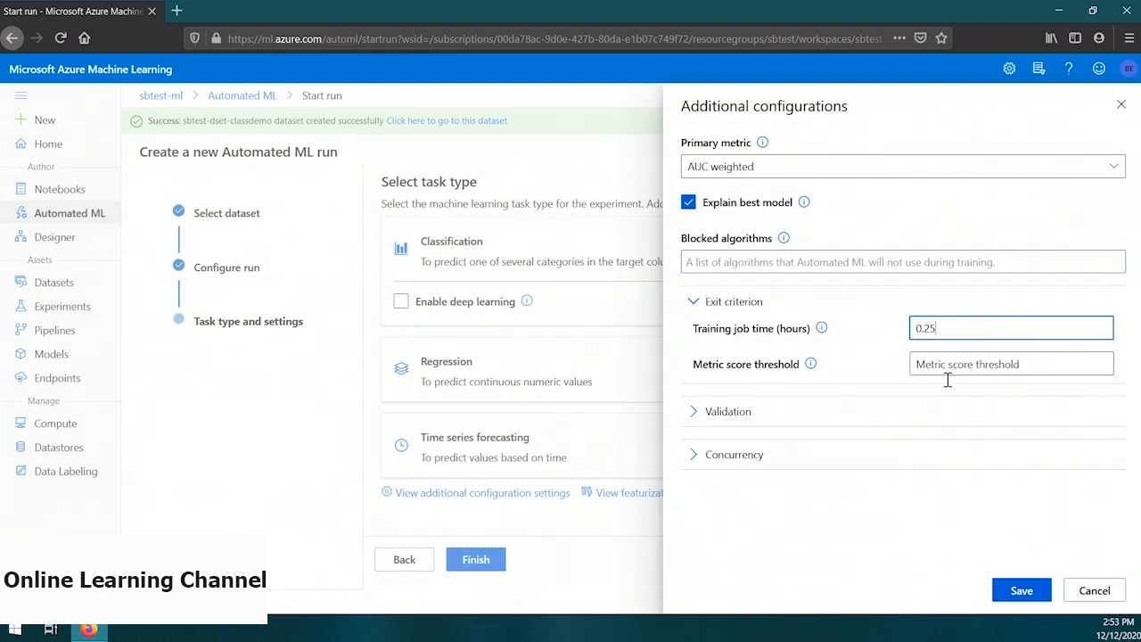
Set the validation type to k-fold cross validation with 2 cross validations
{"action": "left_click", "coordinate": [694, 410]}
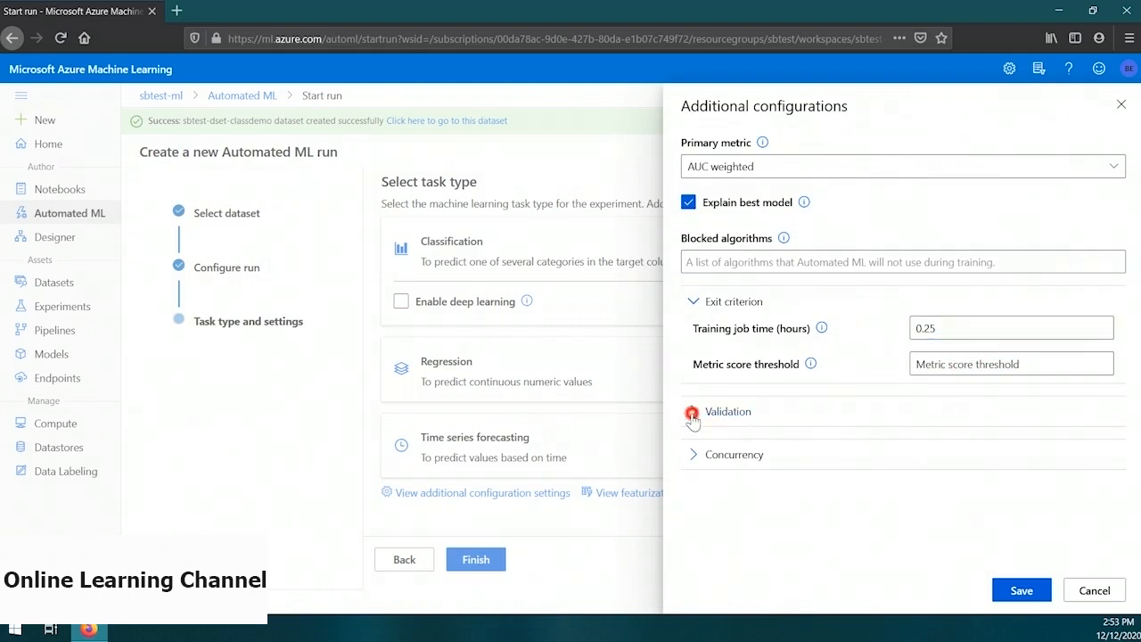
{"action": "left_click", "coordinate": [1101, 440]}
{"action": "left_click", "coordinate": [937, 486]}
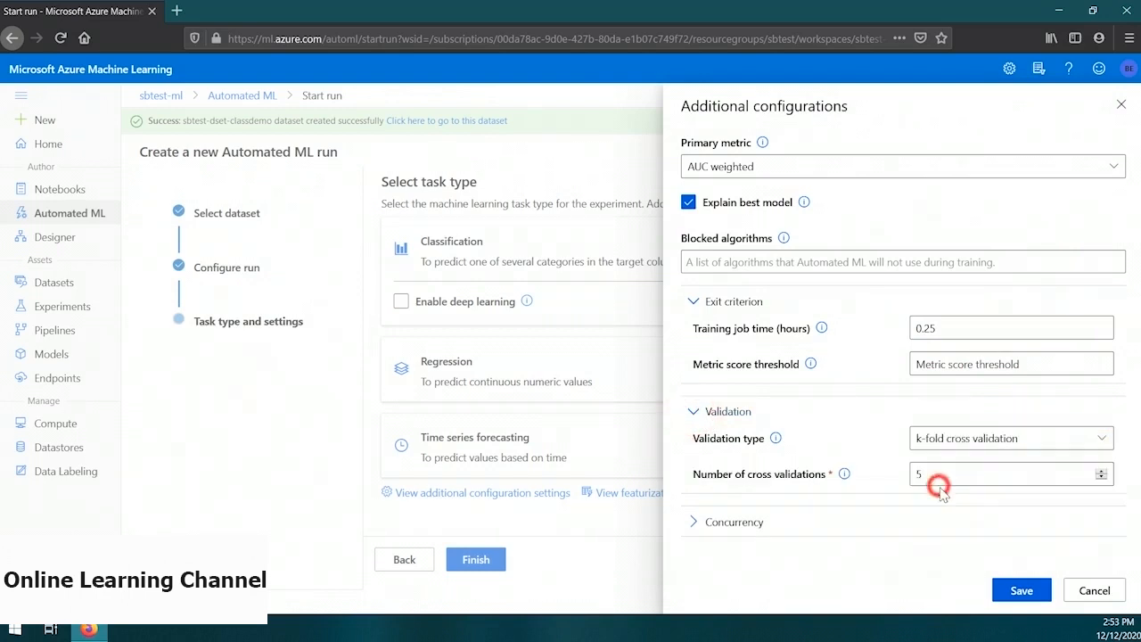
{"action": "left_click", "coordinate": [1045, 472]}
{"action": "key", "text": "BackSpace"}
{"action": "type", "text": "2"}
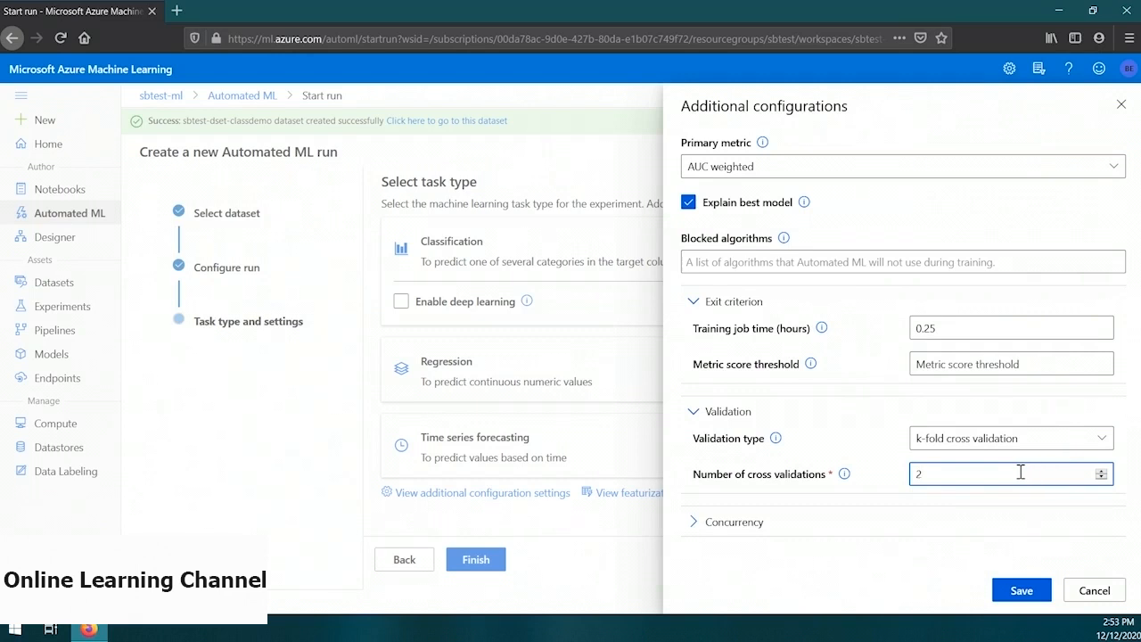
Set the max concurrent iterations to 5 and save the additional configurations
{"action": "left_click", "coordinate": [689, 524]}
{"action": "left_click", "coordinate": [953, 546]}
{"action": "key", "text": "BackSpace"}
{"action": "type", "text": "5"}
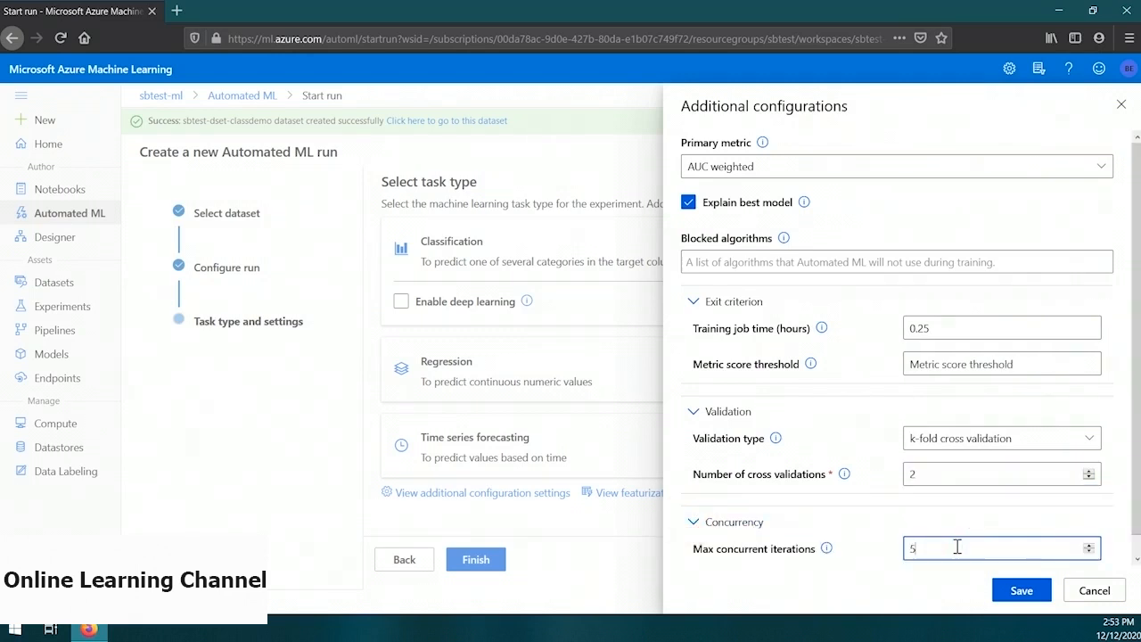
{"action": "left_click", "coordinate": [1021, 591]}
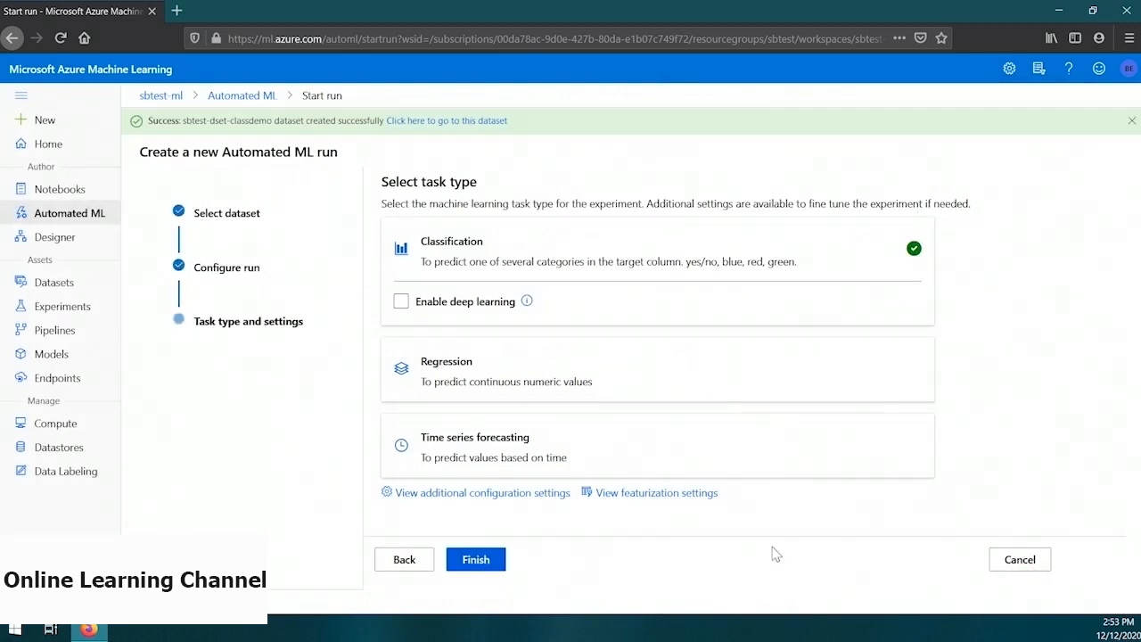
Save the default featurization settings with all columns included and submit the Automated ML run
{"action": "left_click", "coordinate": [681, 493]}
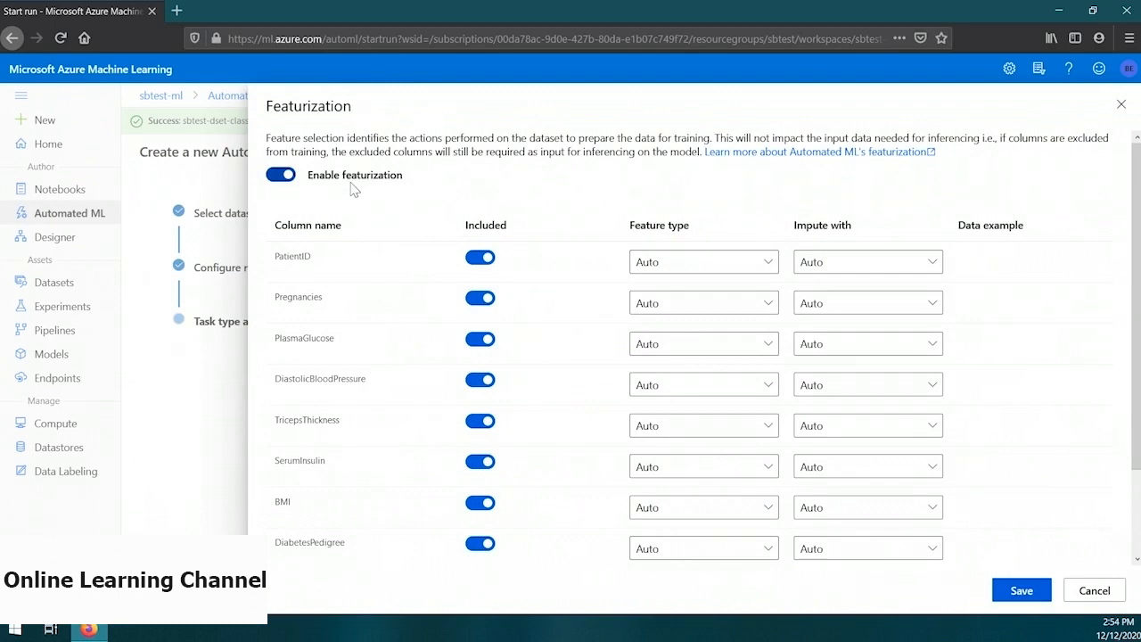
{"action": "left_click", "coordinate": [1021, 589]}
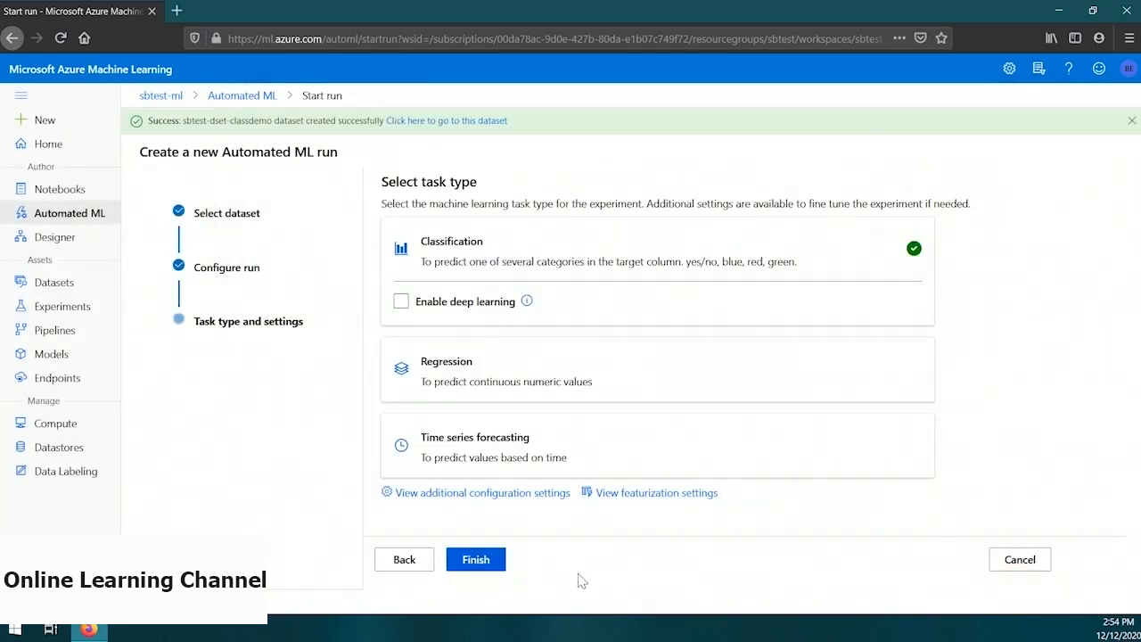
{"action": "left_click", "coordinate": [457, 556]}
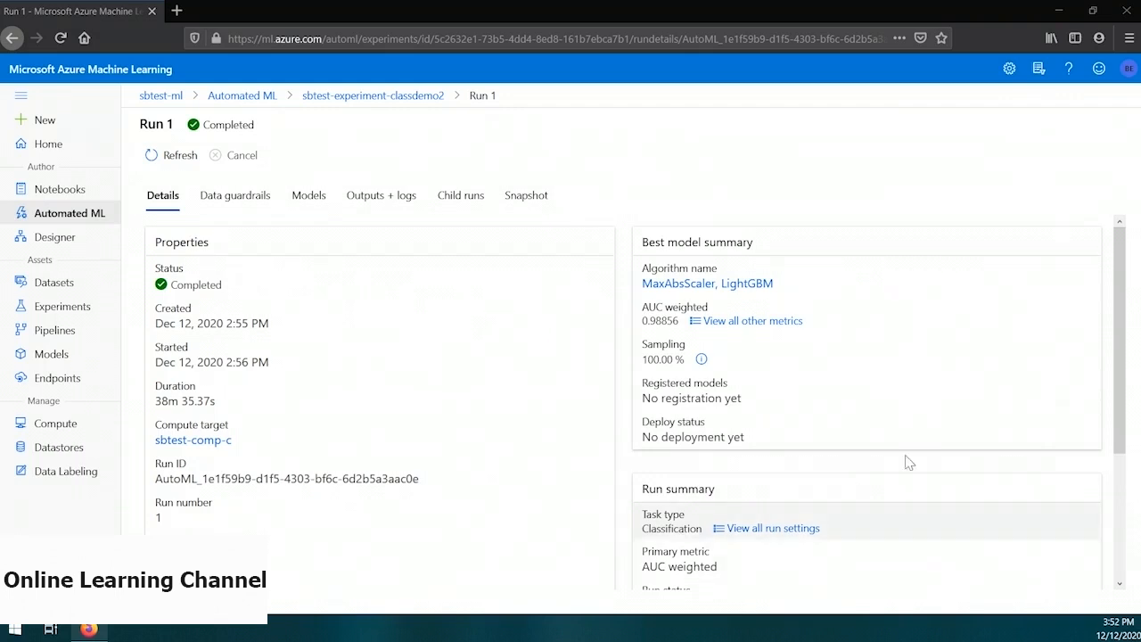
Open the best model of the completed run and examine its metrics and evaluation charts
{"action": "left_click", "coordinate": [772, 287]}
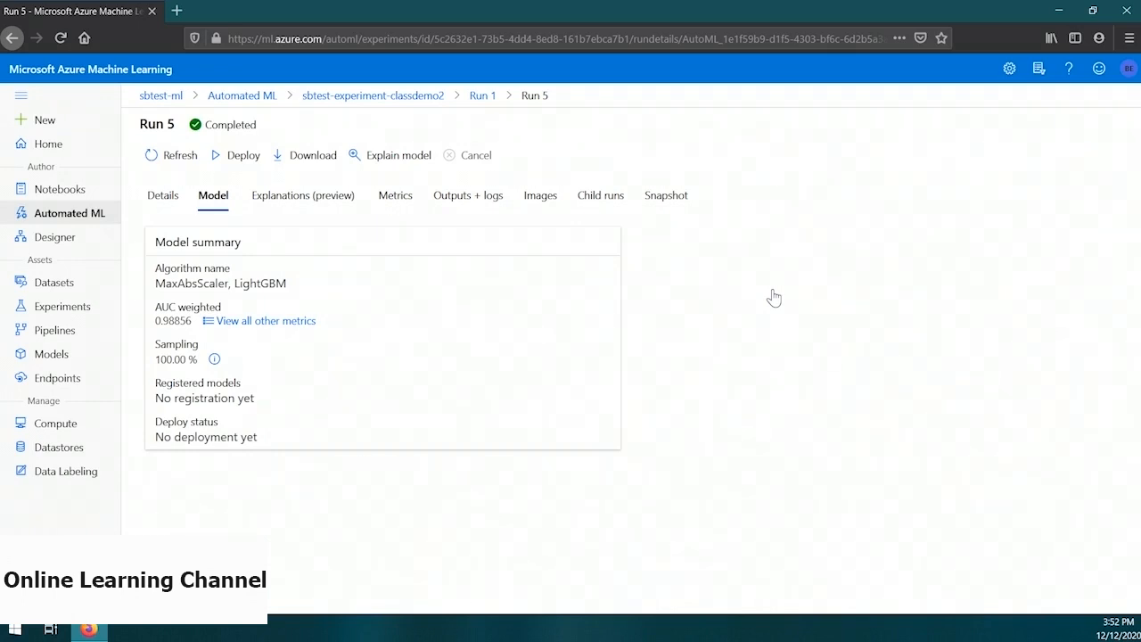
{"action": "left_click", "coordinate": [386, 204]}
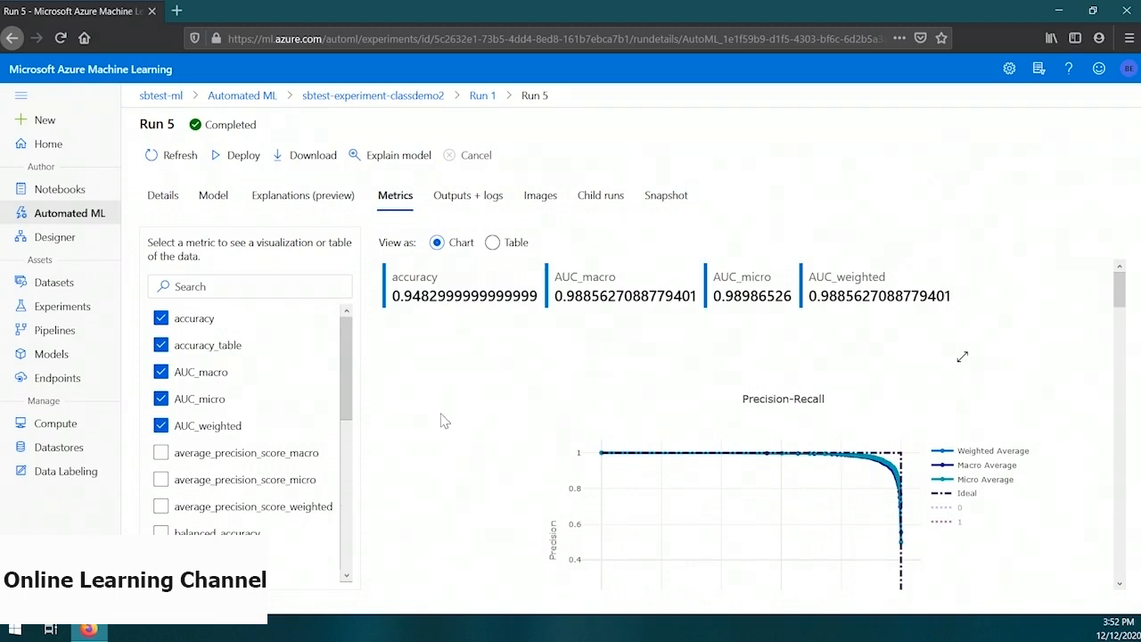
{"action": "scroll", "coordinate": [443, 420], "scroll_direction": "down", "scroll_amount": 4}
{"action": "scroll", "coordinate": [443, 420], "scroll_direction": "down", "scroll_amount": 12}
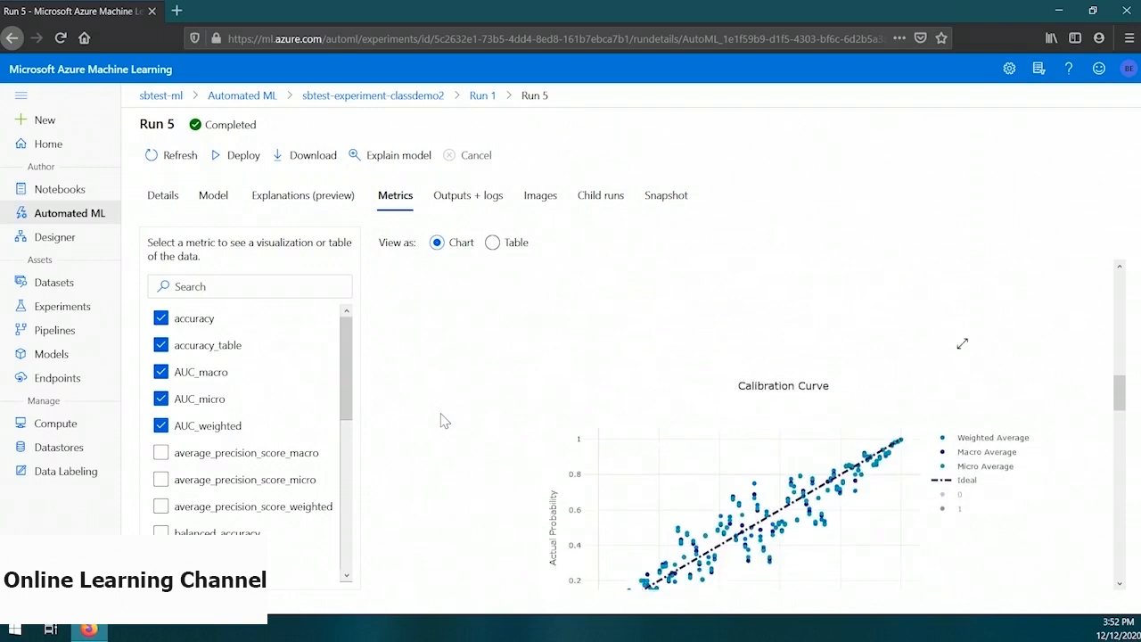
{"action": "scroll", "coordinate": [443, 420], "scroll_direction": "down", "scroll_amount": 8}
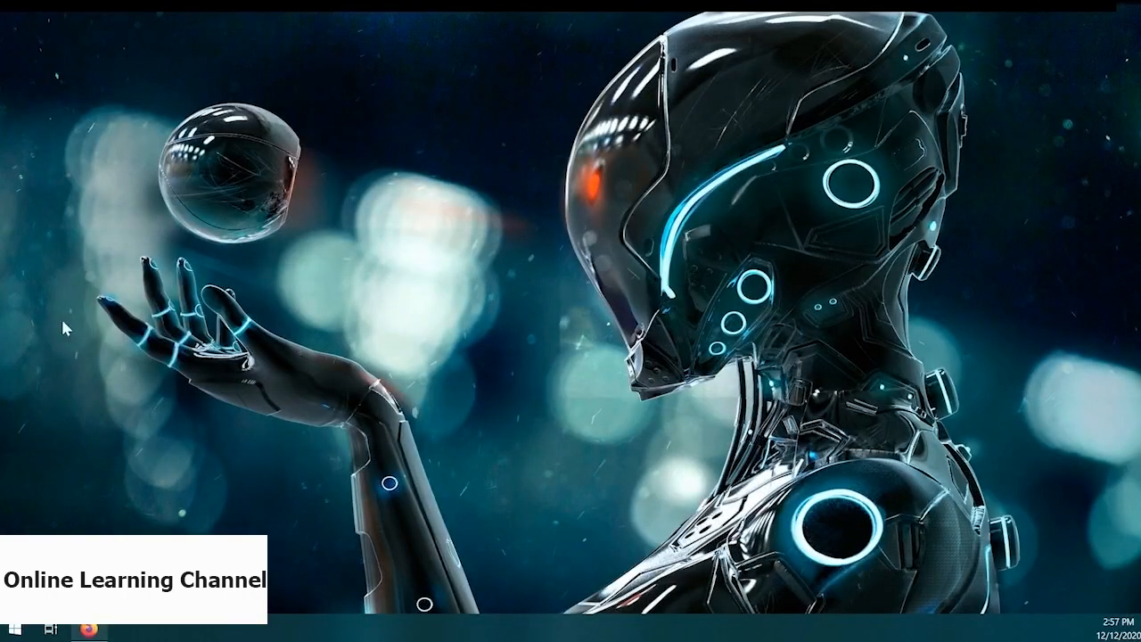
Switch to Firefox, start another Automated ML run in the studio and begin creating a dataset from web files
{"action": "left_click", "coordinate": [89, 629]}
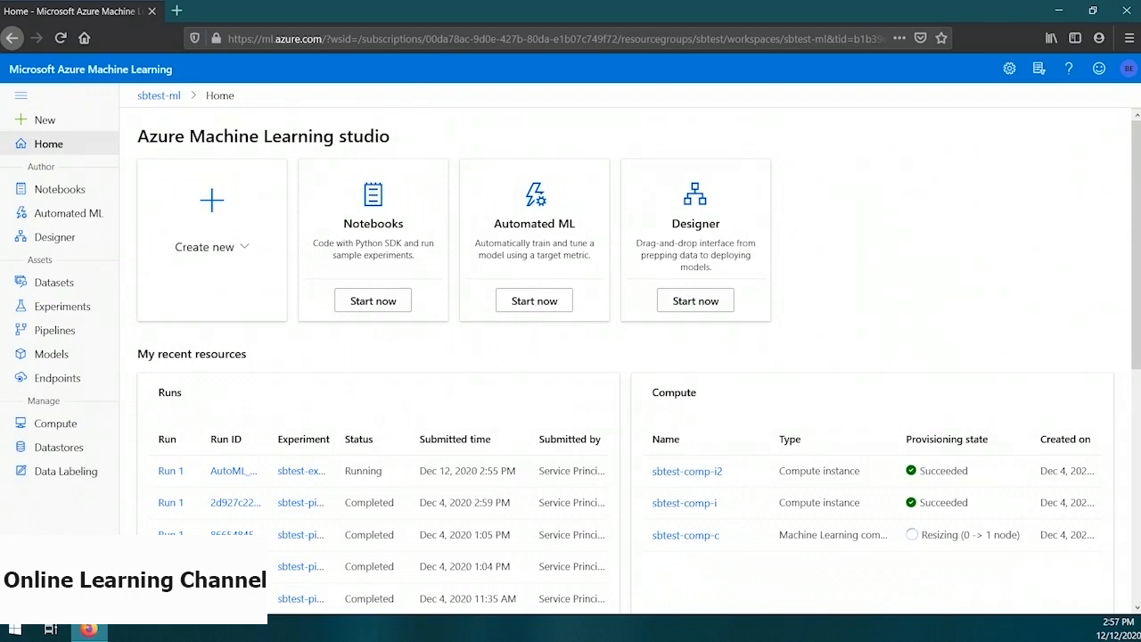
{"action": "left_click", "coordinate": [59, 217]}
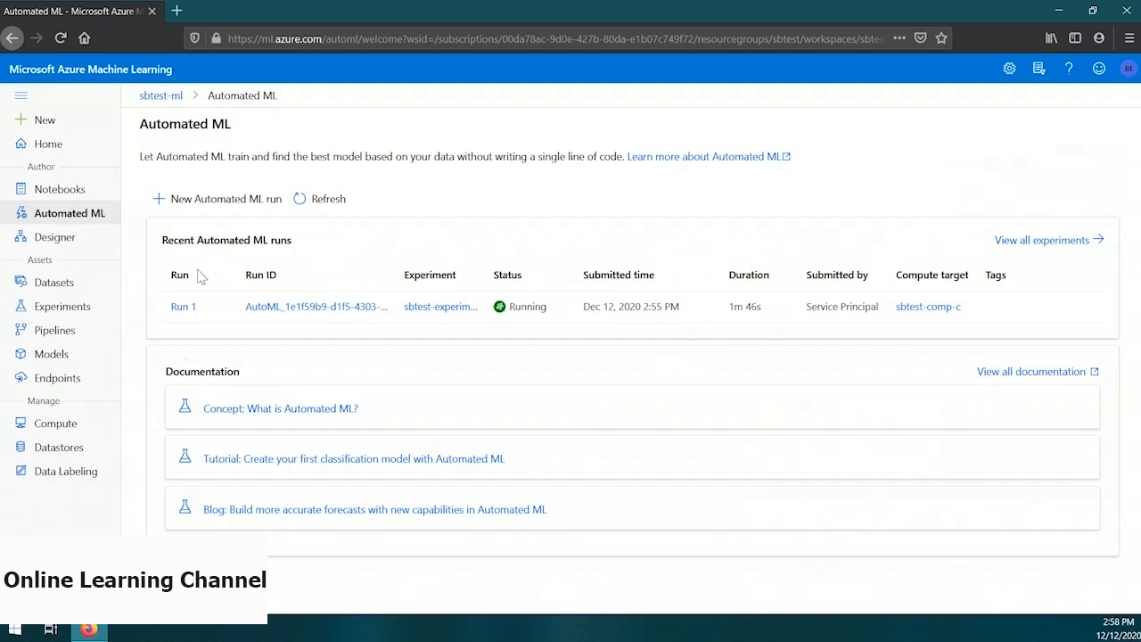
{"action": "left_click", "coordinate": [189, 198]}
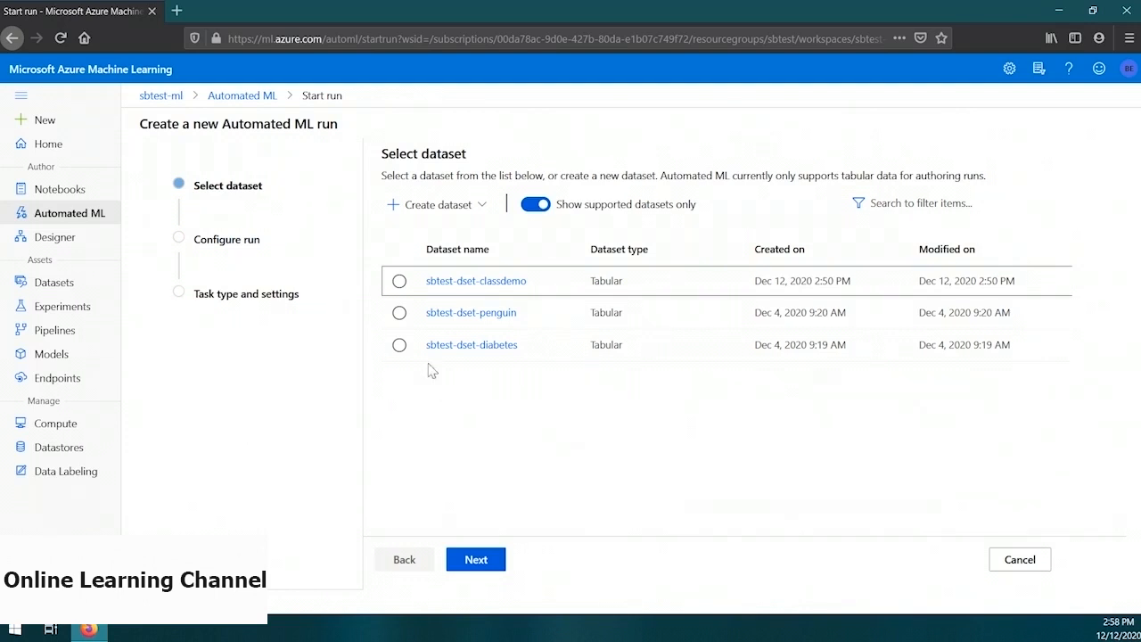
{"action": "left_click", "coordinate": [470, 205]}
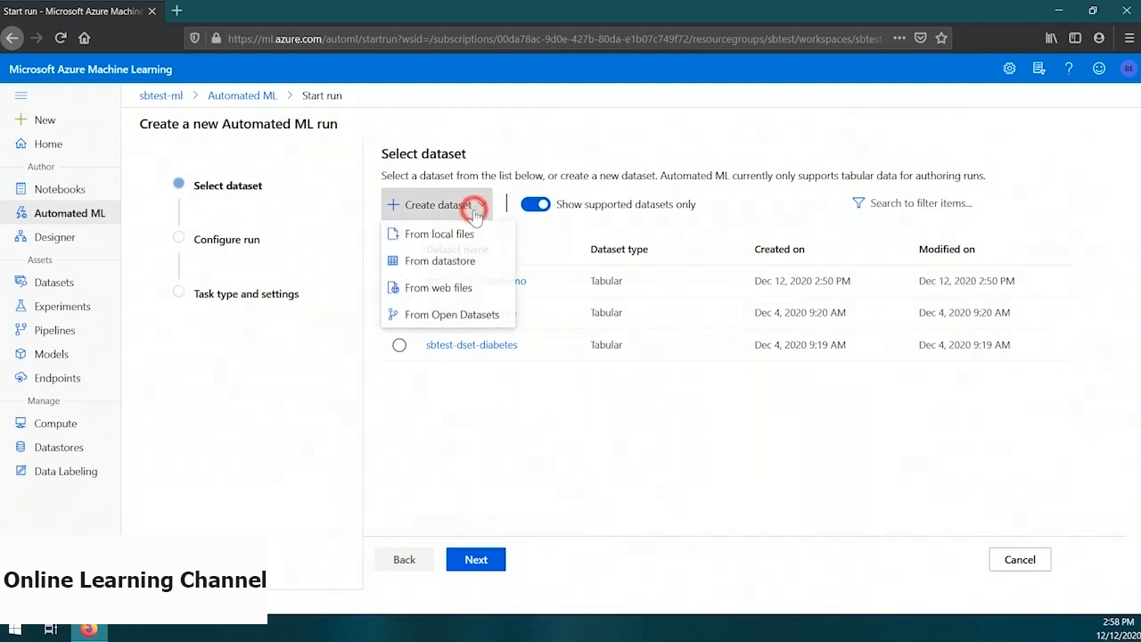
{"action": "left_click", "coordinate": [462, 290]}
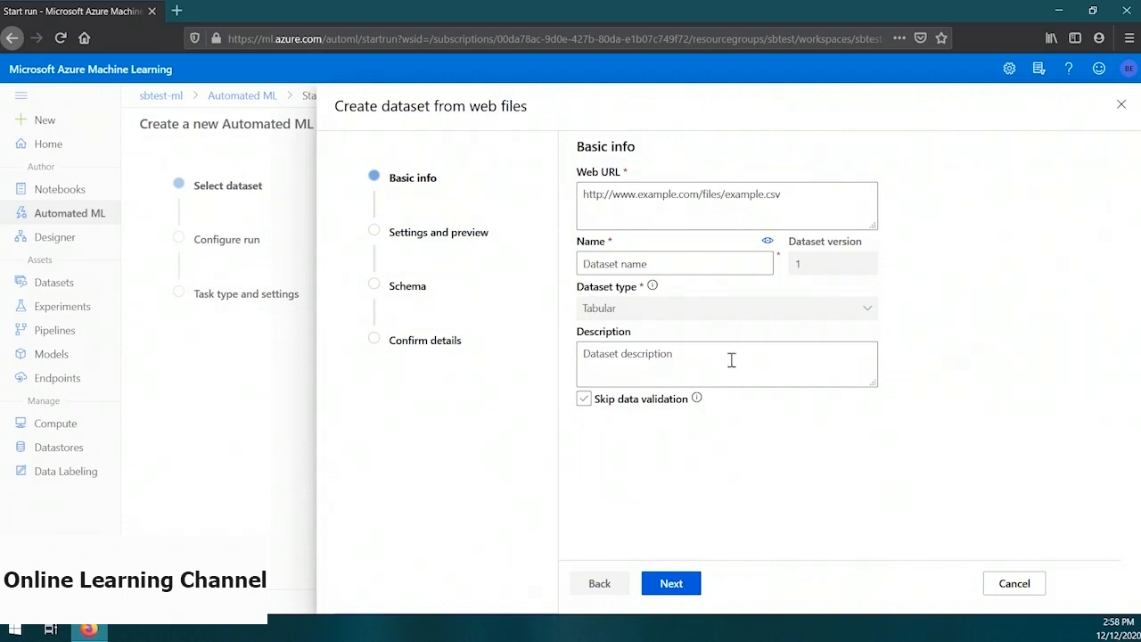
{"action": "left_click", "coordinate": [738, 203]}
{"action": "type", "text": "ht"}
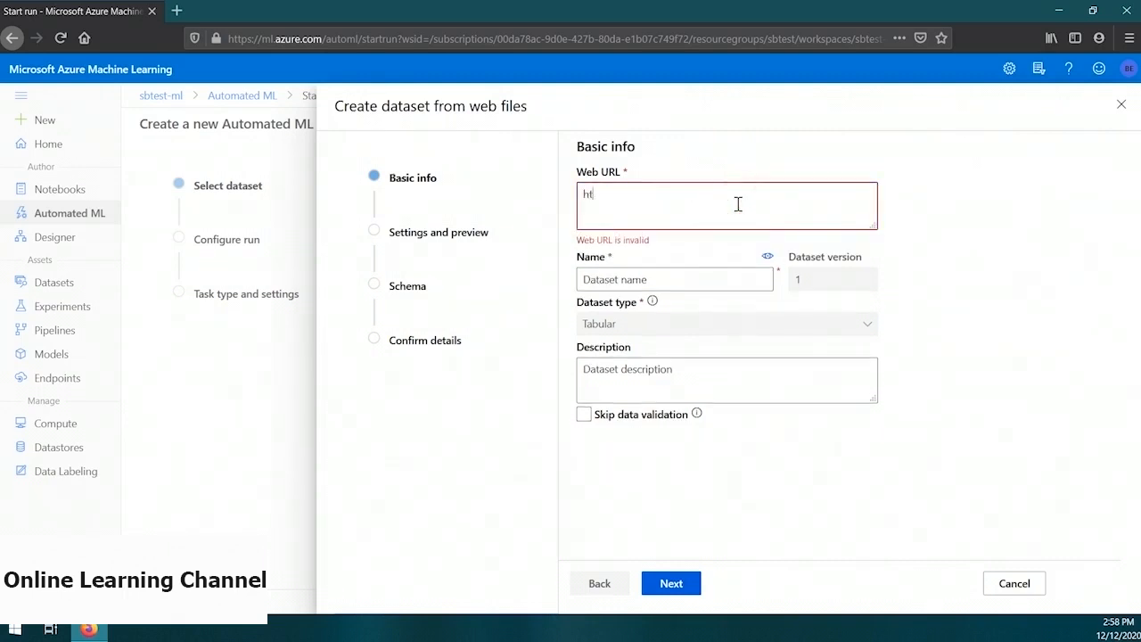
{"action": "type", "text": "tps://aka.ms/bike-rentals"}
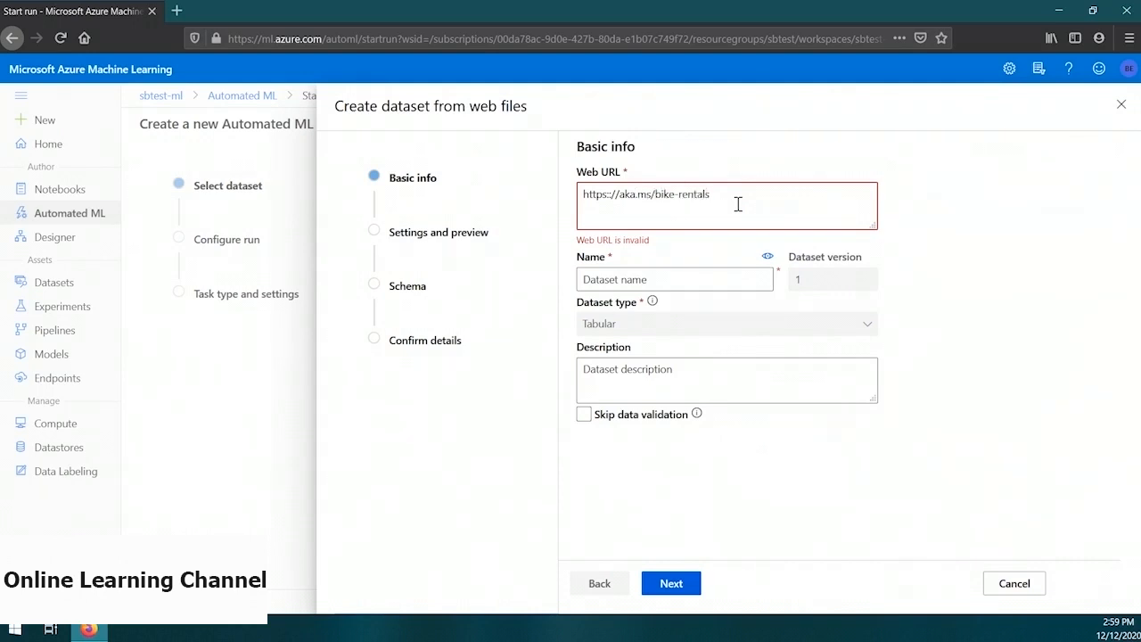
{"action": "left_click", "coordinate": [665, 283]}
{"action": "left_click", "coordinate": [610, 196]}
{"action": "left_click", "coordinate": [667, 260]}
{"action": "type", "text": "s"}
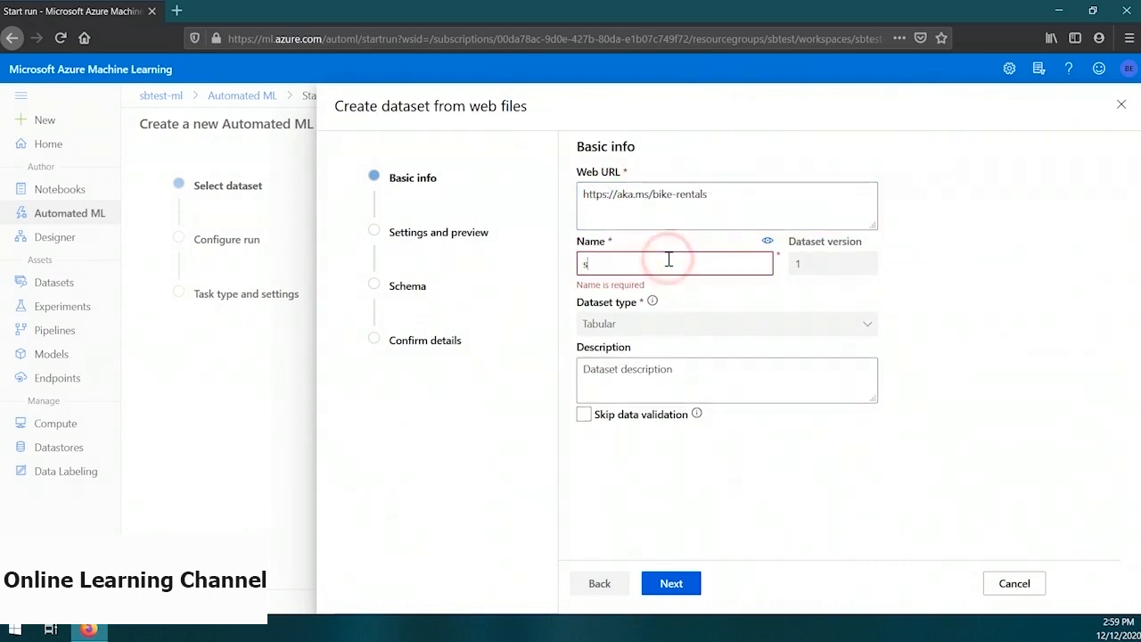
{"action": "type", "text": "btest-dset-regress-demo"}
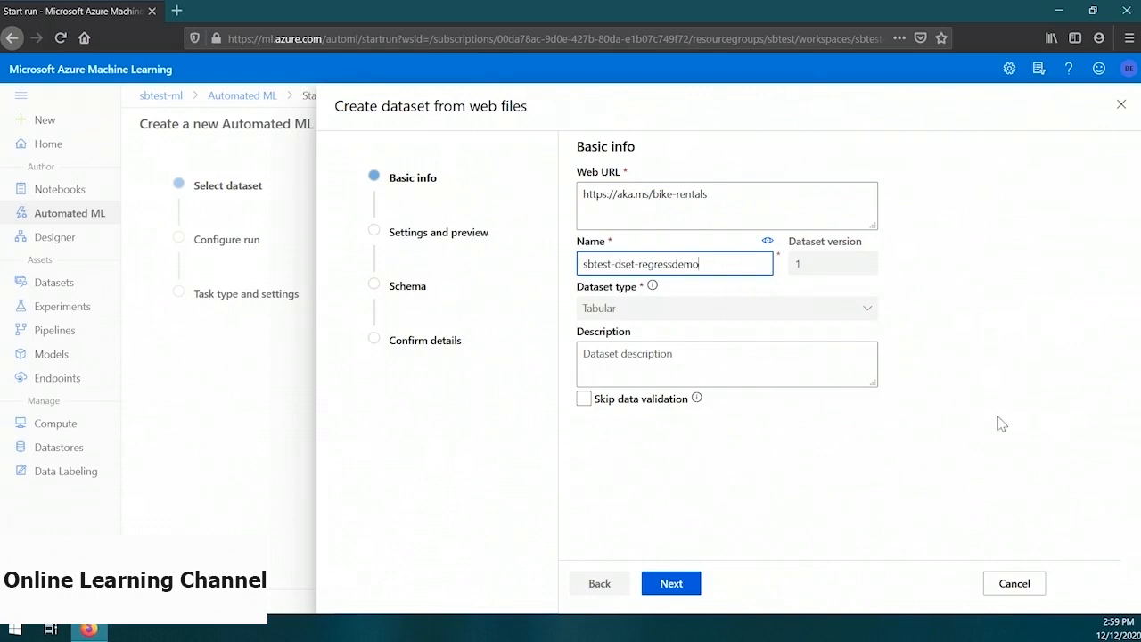
{"action": "left_click", "coordinate": [656, 582]}
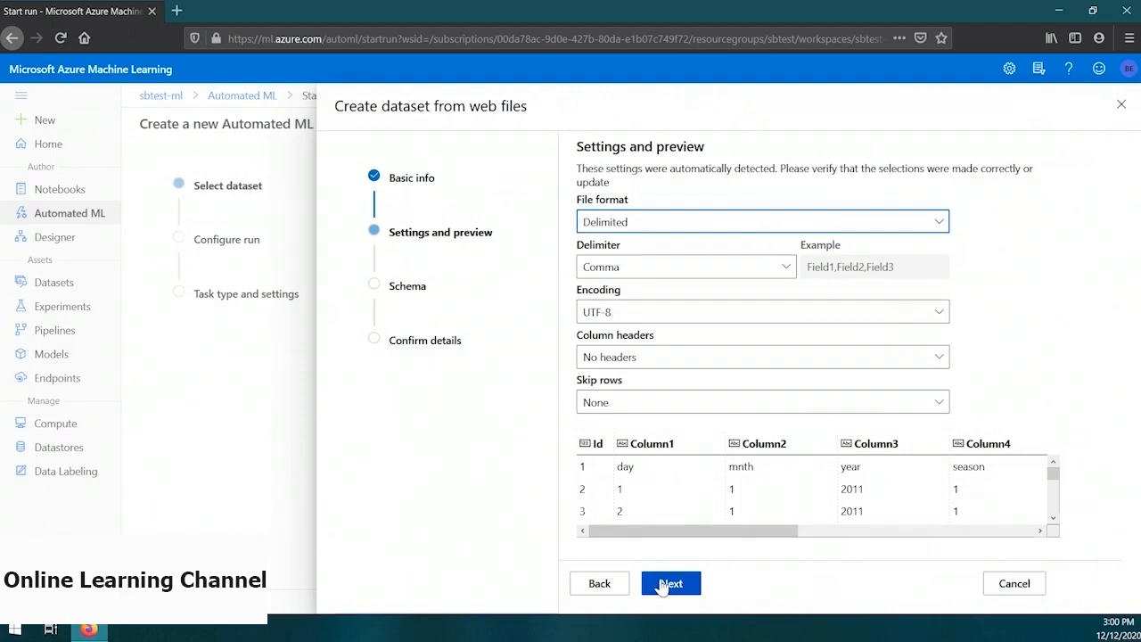
Use the headers from the first file as column headers, accept the default schema and create the bike rentals dataset
{"action": "left_click", "coordinate": [724, 365]}
{"action": "left_click", "coordinate": [691, 408]}
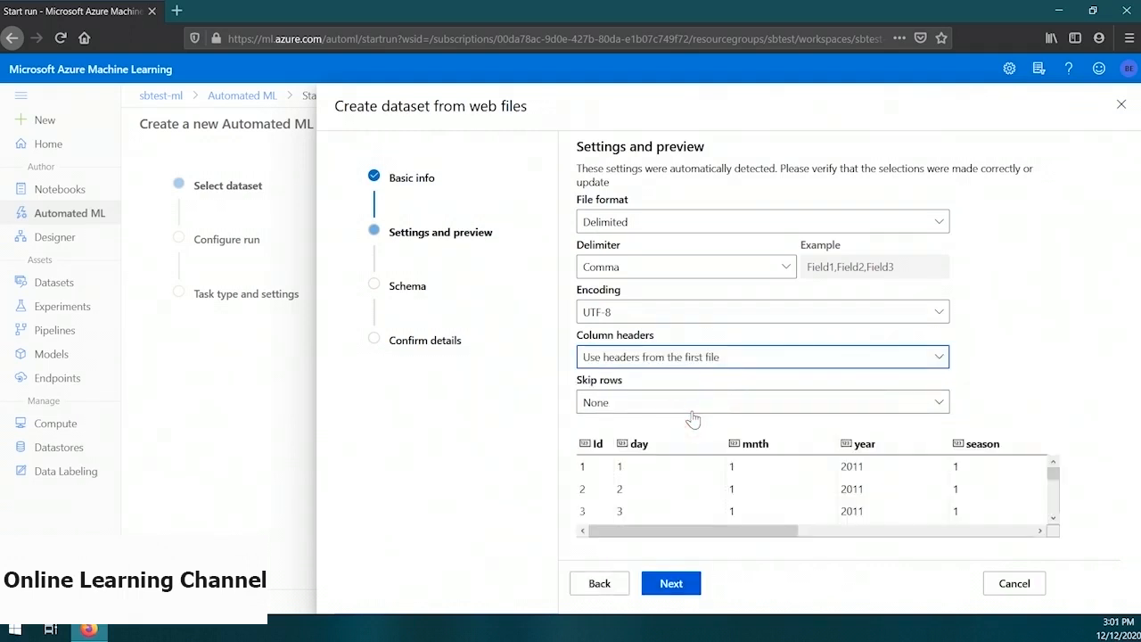
{"action": "left_click", "coordinate": [689, 586]}
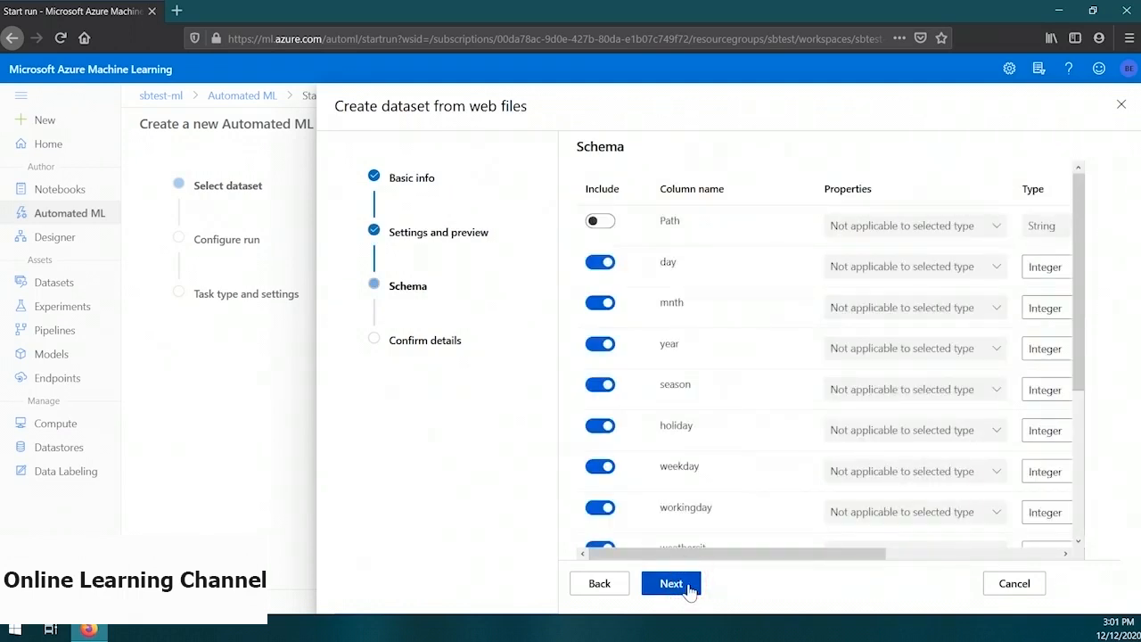
{"action": "left_click", "coordinate": [687, 585]}
{"action": "left_click", "coordinate": [687, 584]}
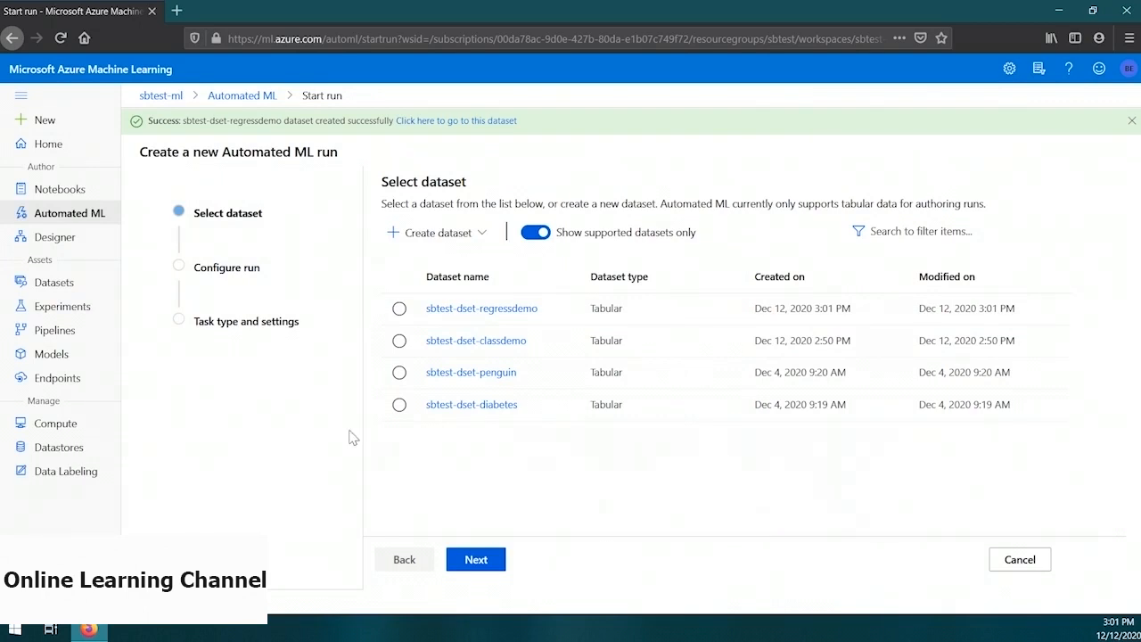
Use the sbtest-dset-regressdemo dataset for the run and create a new experiment named sbtest-experiment-regressdemo2
{"action": "left_click", "coordinate": [399, 308]}
{"action": "left_click", "coordinate": [474, 558]}
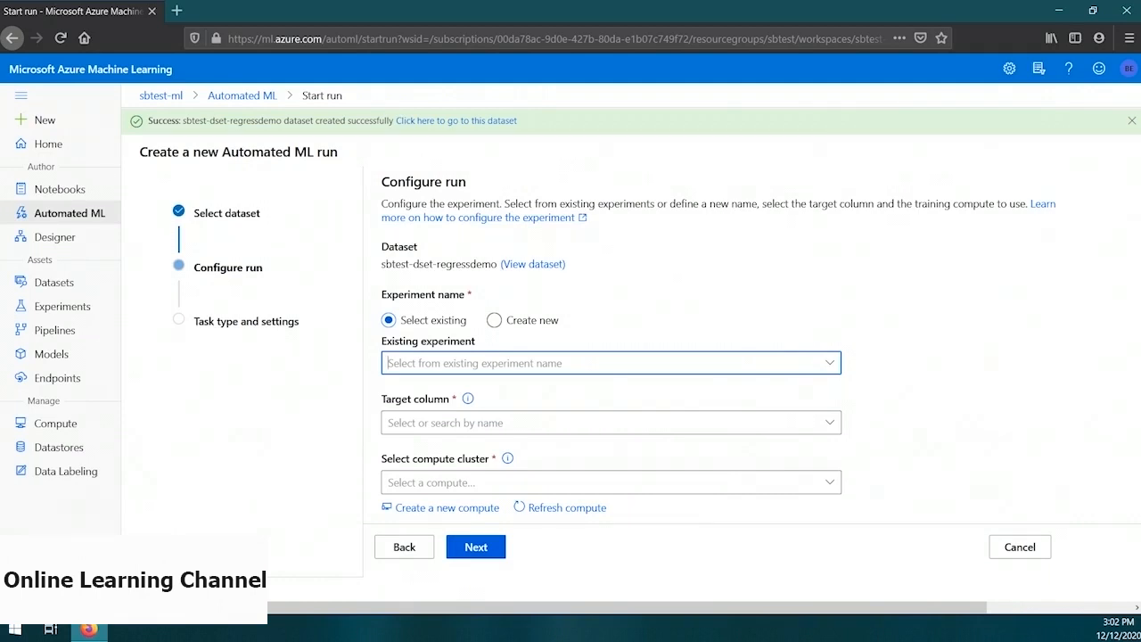
{"action": "left_click", "coordinate": [495, 320]}
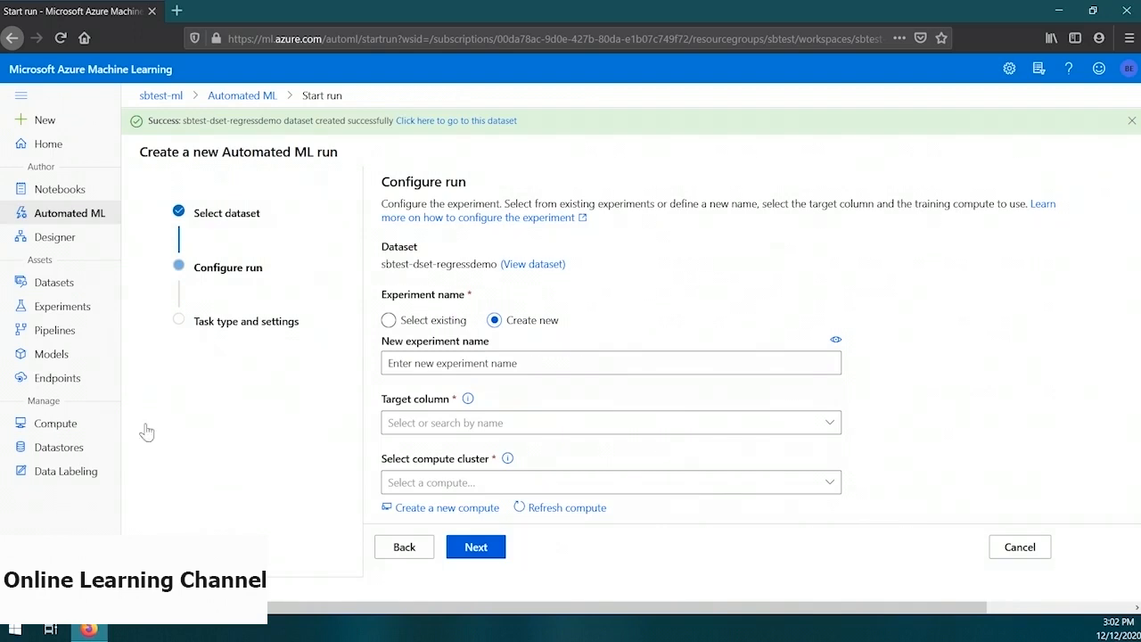
{"action": "left_click", "coordinate": [410, 363]}
{"action": "type", "text": "sbtest-reg"}
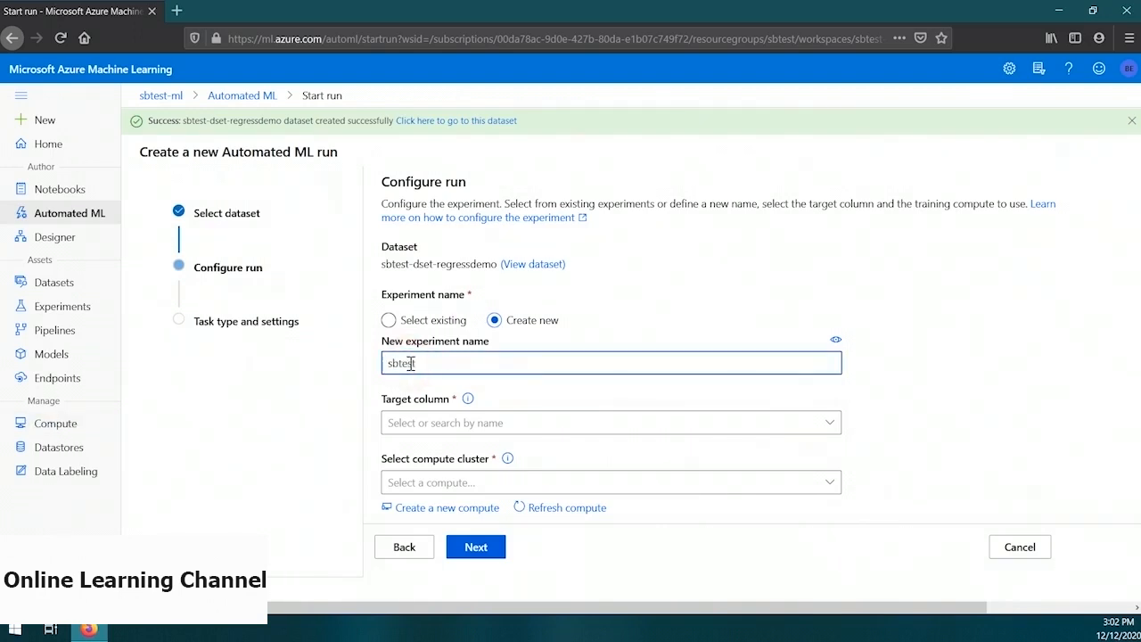
{"action": "key", "text": "BackSpace"}
{"action": "key", "text": "BackSpace"}
{"action": "key", "text": "BackSpace"}
{"action": "type", "text": "experiment-regressdemo2"}
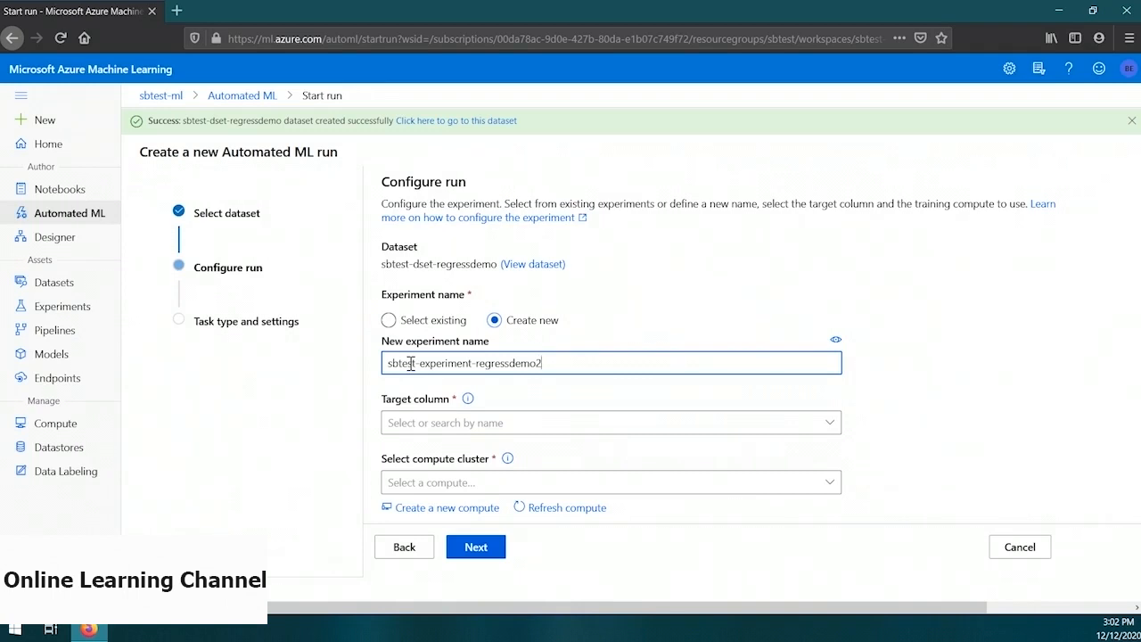
Set the target column to rentals and the compute cluster to sbtest-comp-c, and continue to the task type settings
{"action": "left_click", "coordinate": [829, 421]}
{"action": "scroll", "coordinate": [573, 386], "scroll_direction": "down", "scroll_amount": 1}
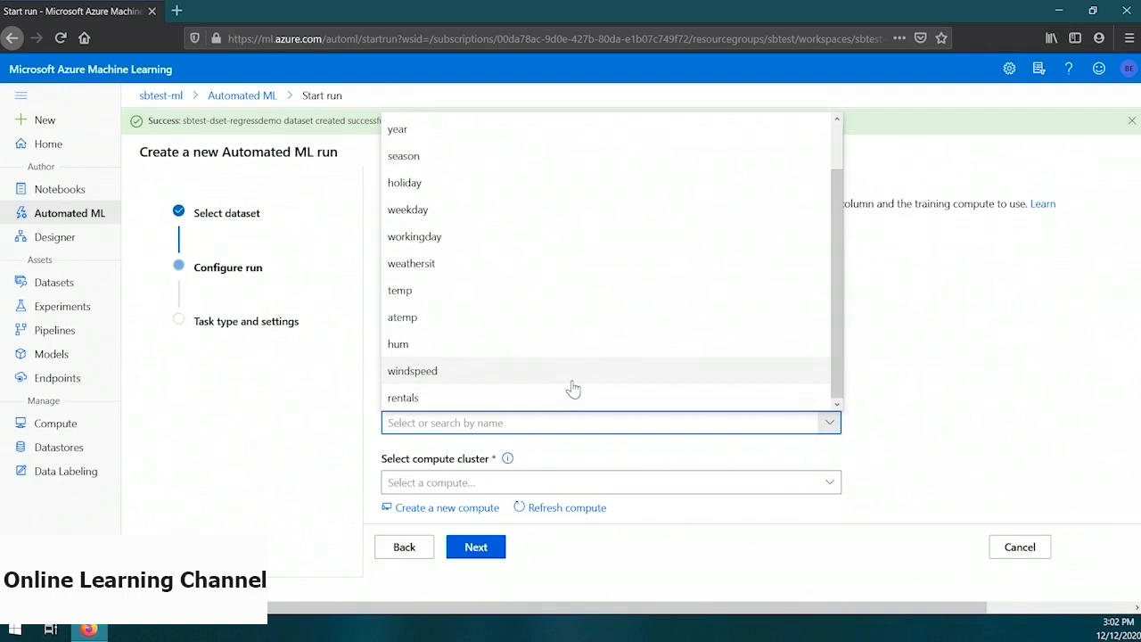
{"action": "left_click", "coordinate": [417, 395]}
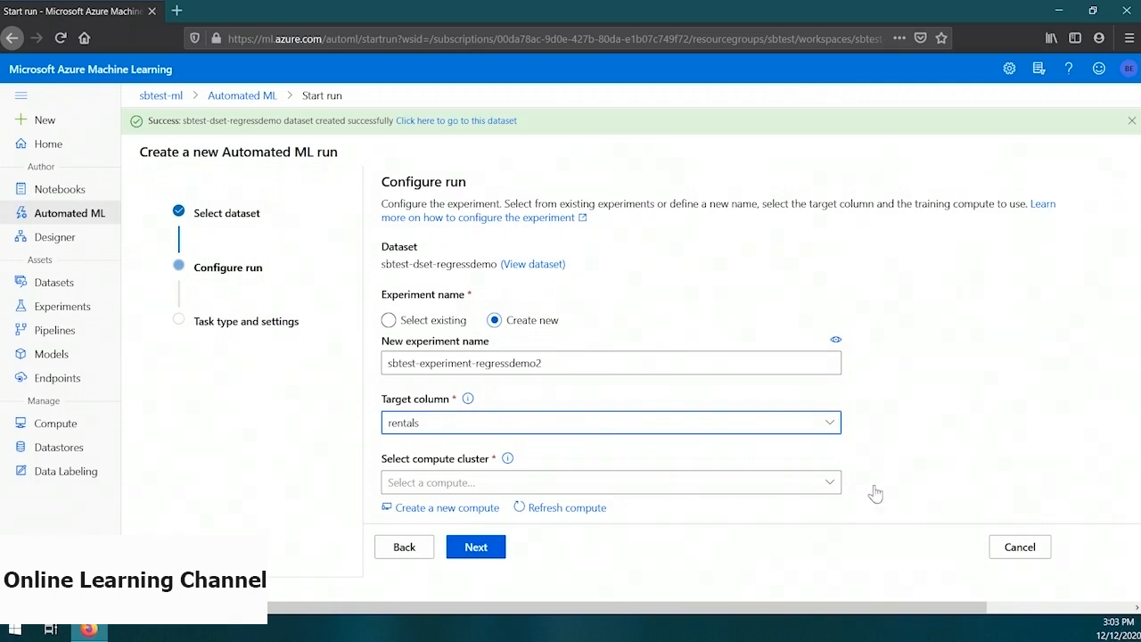
{"action": "left_click", "coordinate": [828, 482]}
{"action": "left_click", "coordinate": [481, 516]}
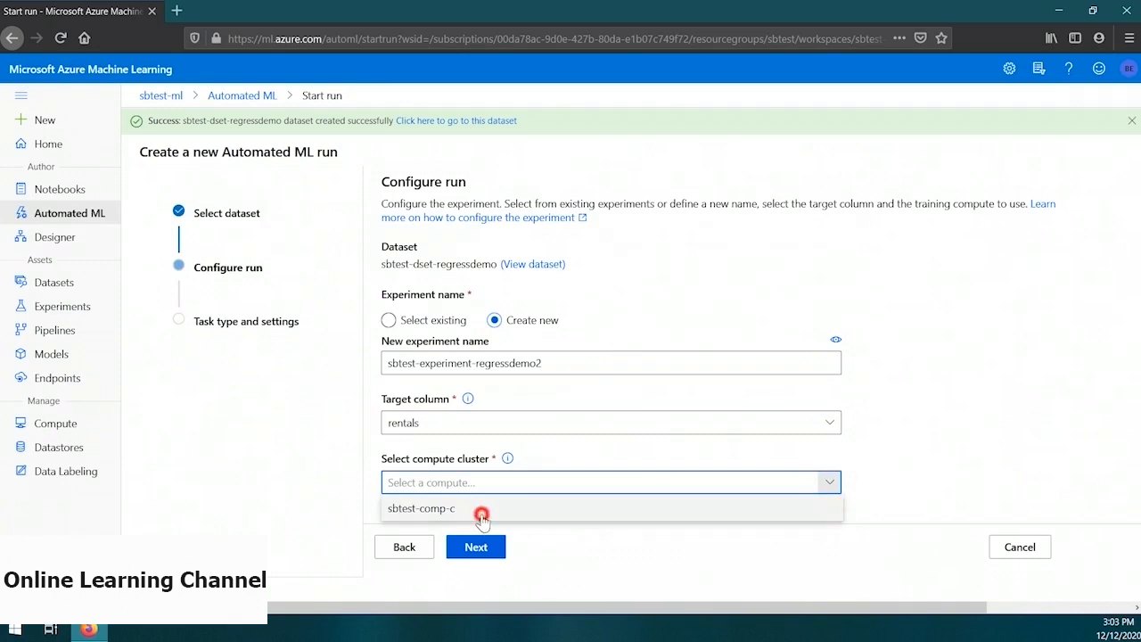
{"action": "left_click", "coordinate": [494, 550]}
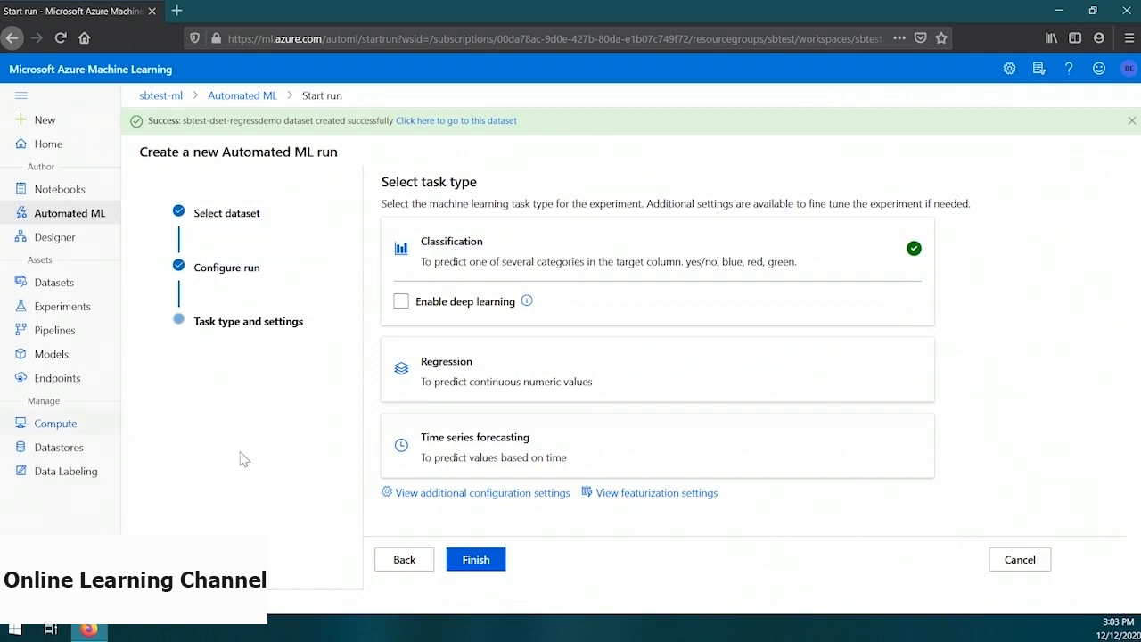
Choose Regression as the task type and set its primary metric to Normalized root mean squared error
{"action": "left_click", "coordinate": [430, 367]}
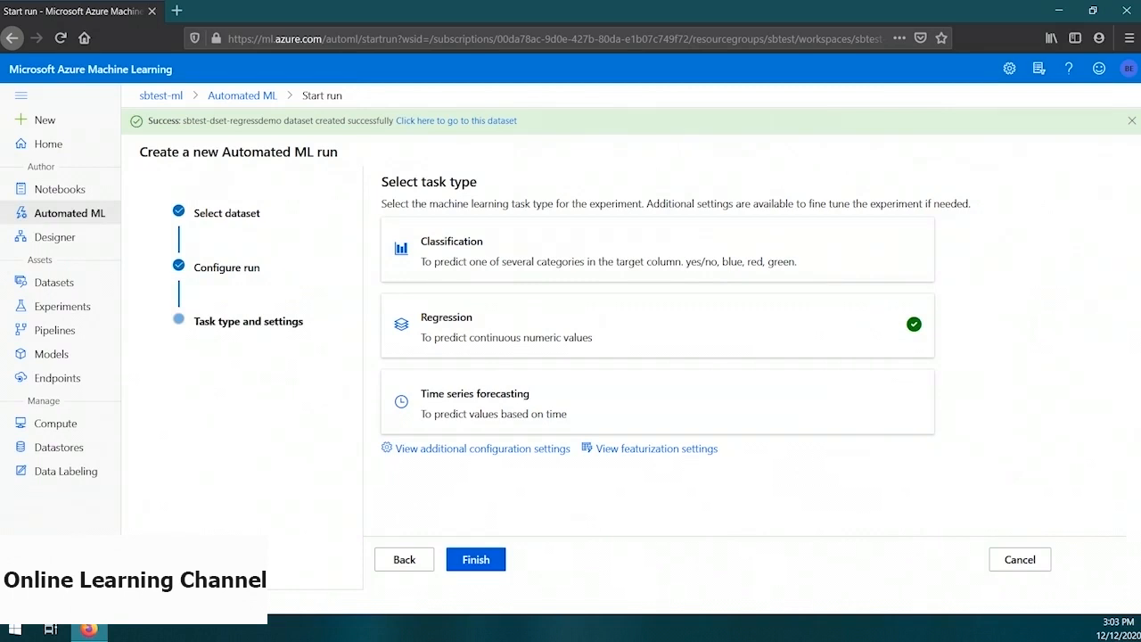
{"action": "left_click", "coordinate": [478, 451]}
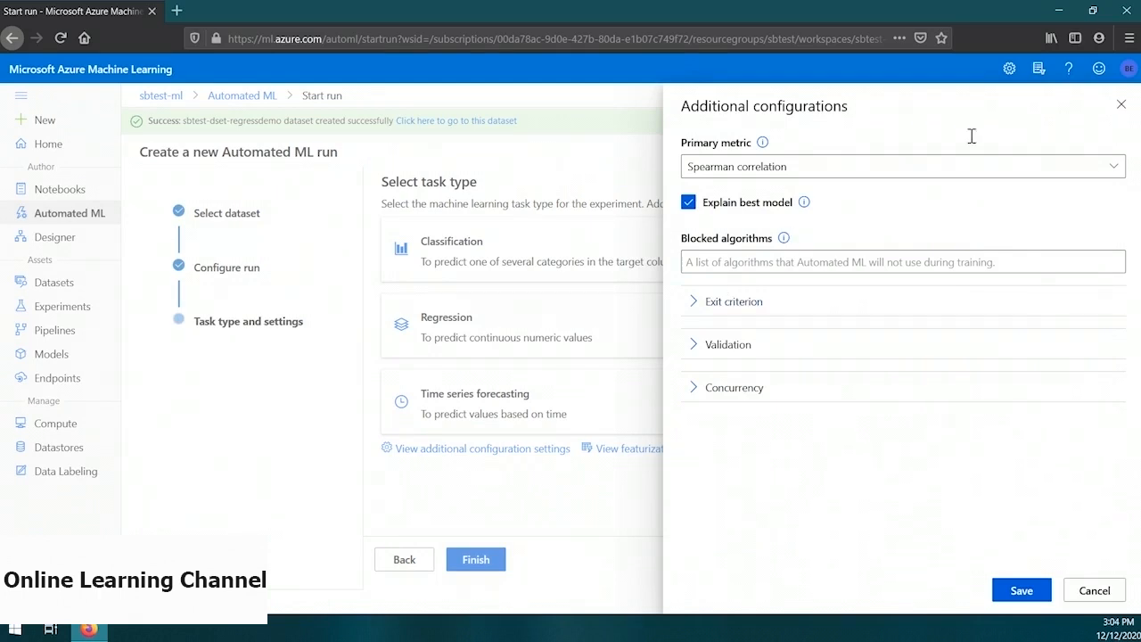
{"action": "left_click", "coordinate": [1113, 166]}
{"action": "left_click", "coordinate": [780, 221]}
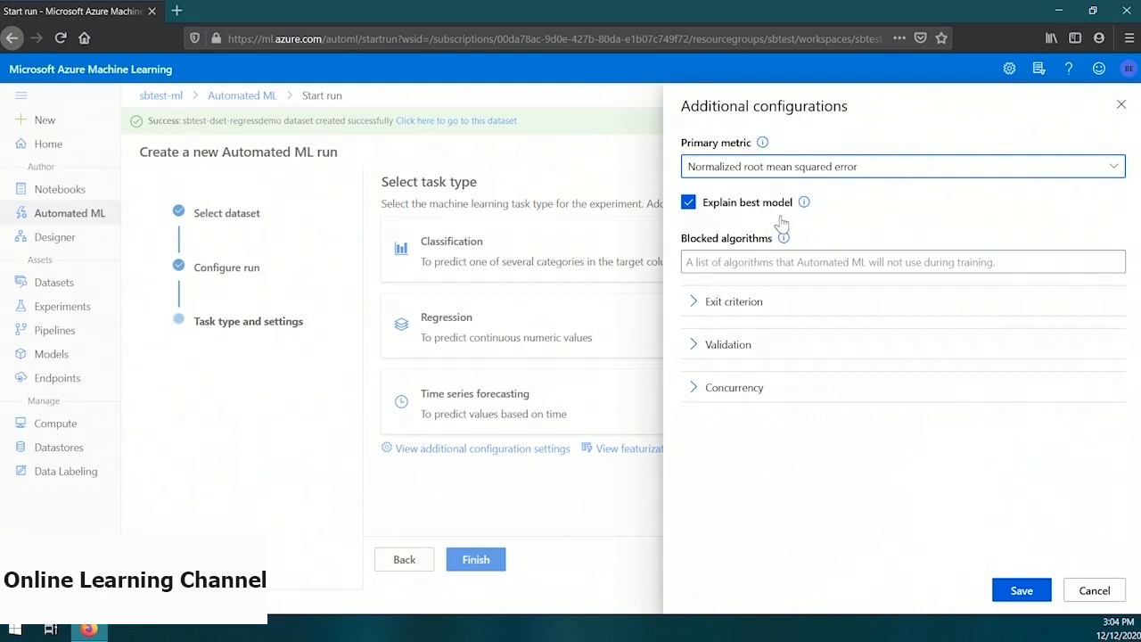
Block every available training algorithm except RandomForest and LightGBM in the additional configurations
{"action": "left_click", "coordinate": [774, 263]}
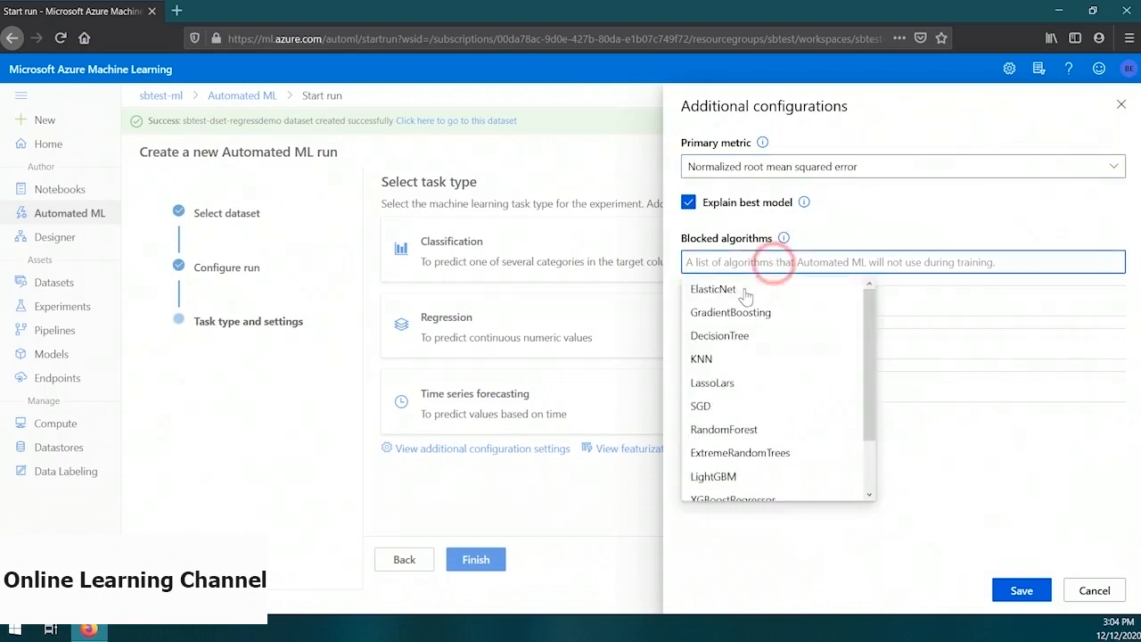
{"action": "left_click", "coordinate": [742, 288]}
{"action": "left_click", "coordinate": [807, 289]}
{"action": "left_click", "coordinate": [904, 289]}
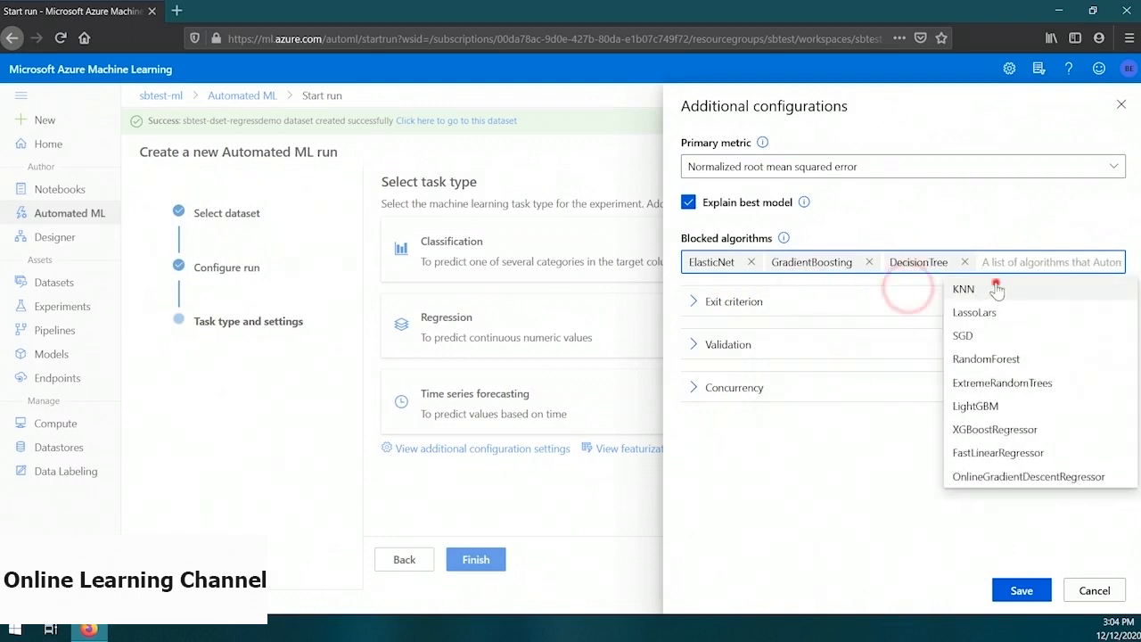
{"action": "left_click", "coordinate": [996, 287]}
{"action": "left_click", "coordinate": [707, 312]}
{"action": "left_click", "coordinate": [705, 309]}
{"action": "left_click", "coordinate": [707, 355]}
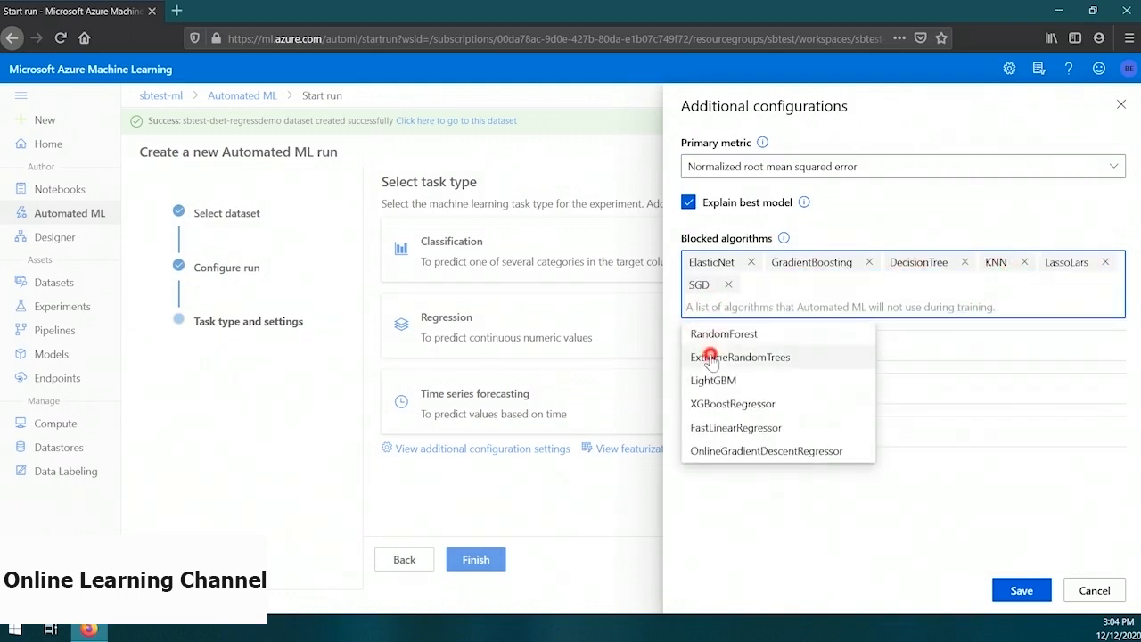
{"action": "left_click", "coordinate": [710, 381]}
{"action": "left_click", "coordinate": [713, 379]}
{"action": "left_click", "coordinate": [718, 401]}
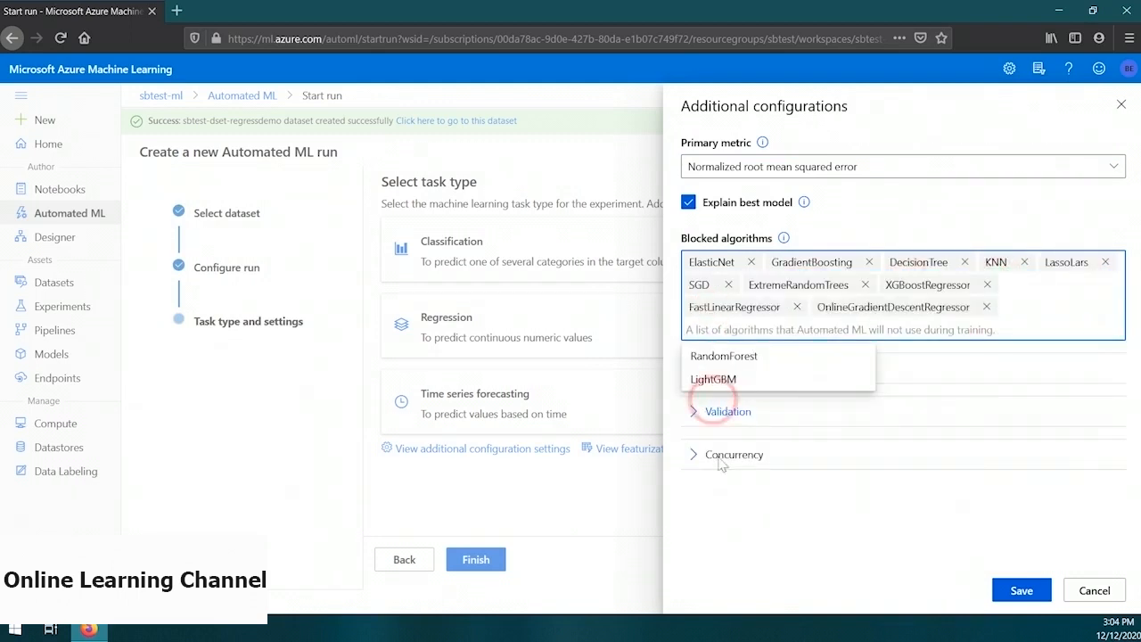
{"action": "left_click", "coordinate": [760, 482]}
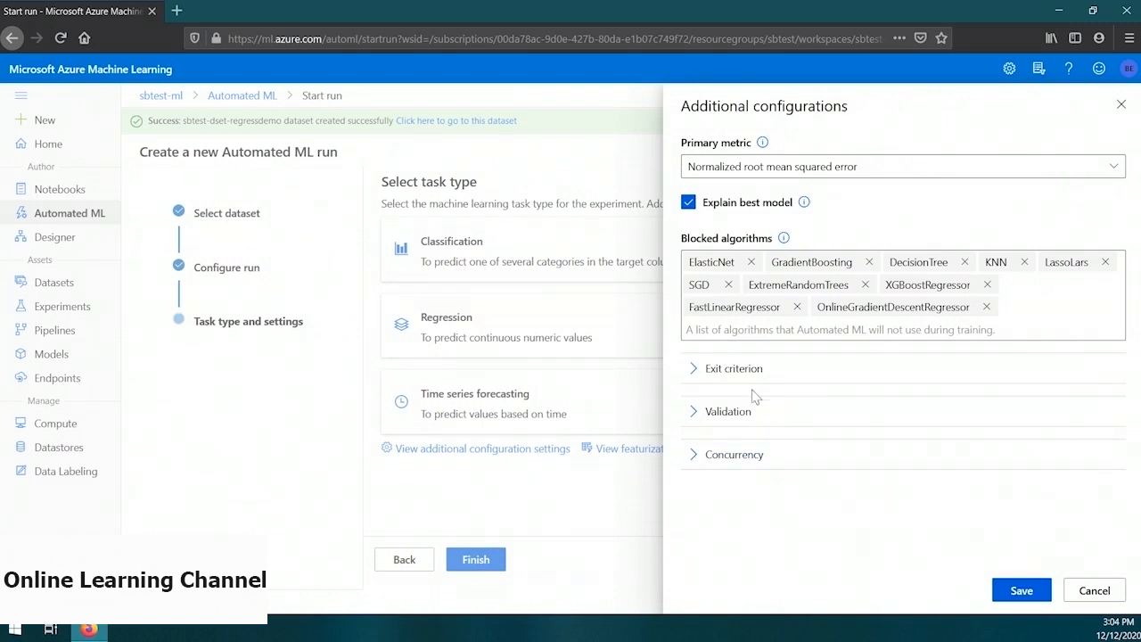
Set the exit criterion to a training job time of .25 hours and a metric score threshold of .08, and save the configuration
{"action": "left_click", "coordinate": [694, 368]}
{"action": "left_click", "coordinate": [972, 388]}
{"action": "key", "text": "BackSpace"}
{"action": "type", "text": ".25"}
{"action": "key", "text": "Tab"}
{"action": "type", "text": ".08"}
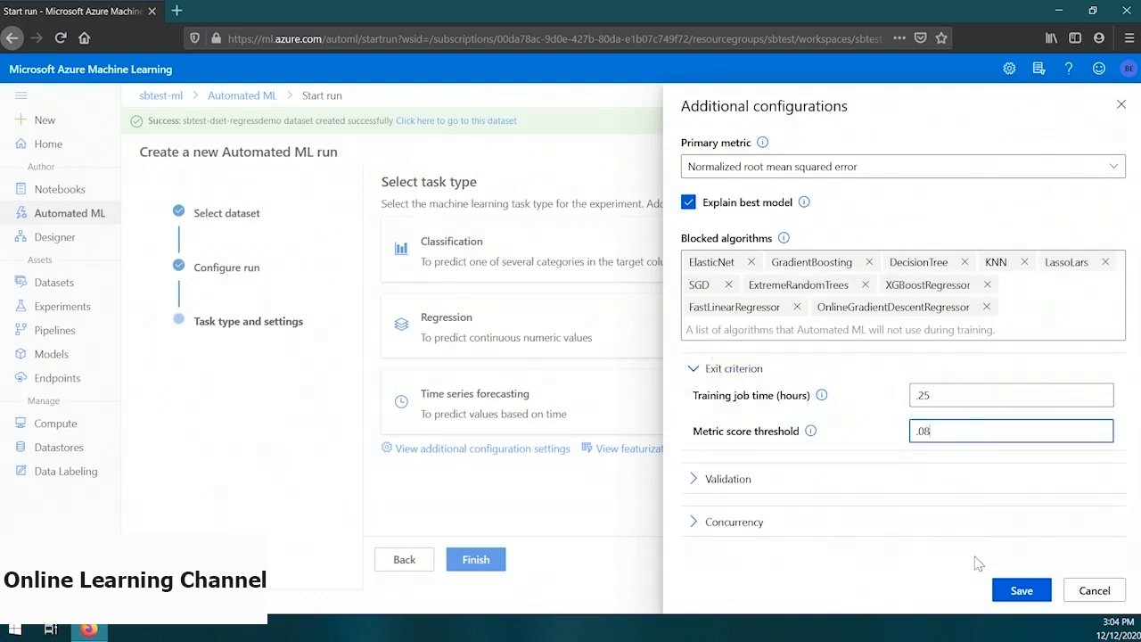
{"action": "left_click", "coordinate": [1007, 592]}
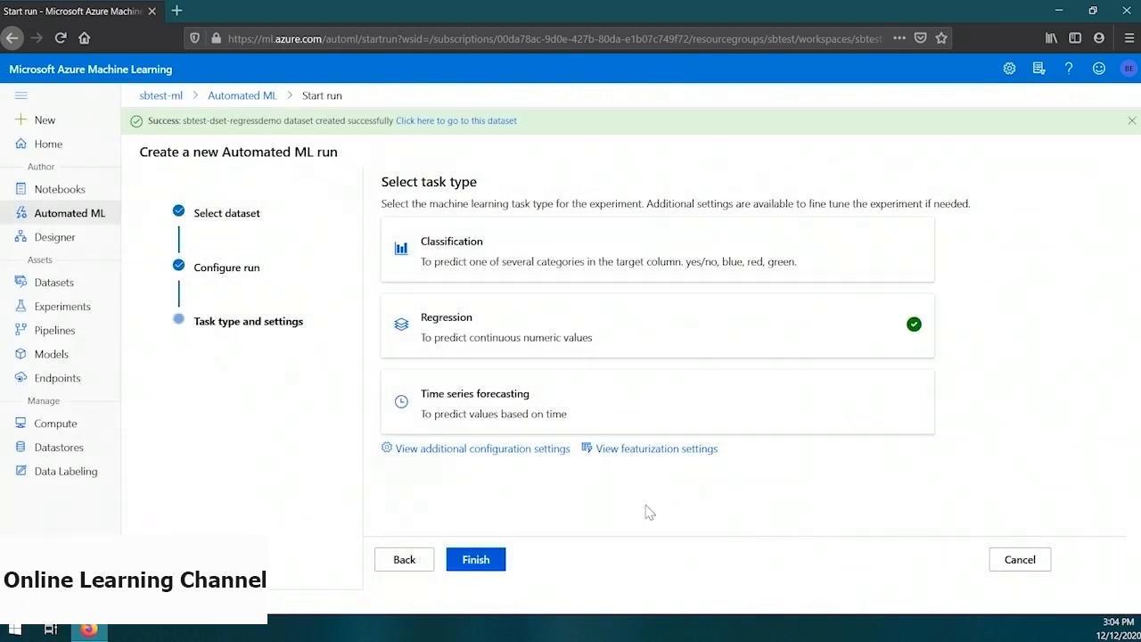
Keep the default featurization settings for all columns and submit the regression run
{"action": "left_click", "coordinate": [632, 450]}
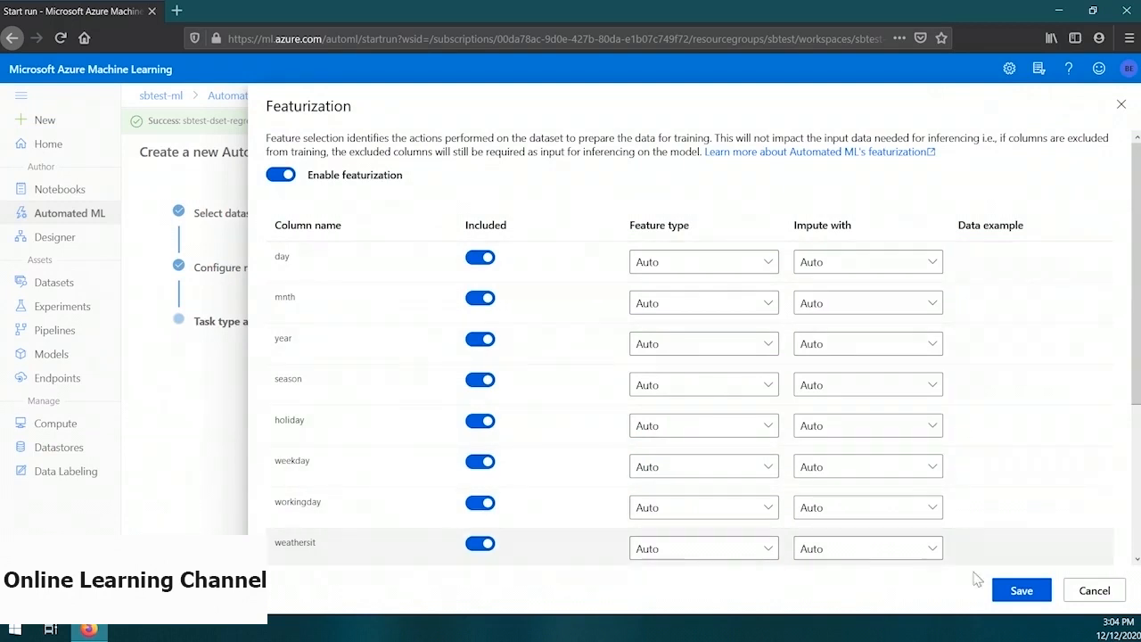
{"action": "left_click", "coordinate": [1020, 590]}
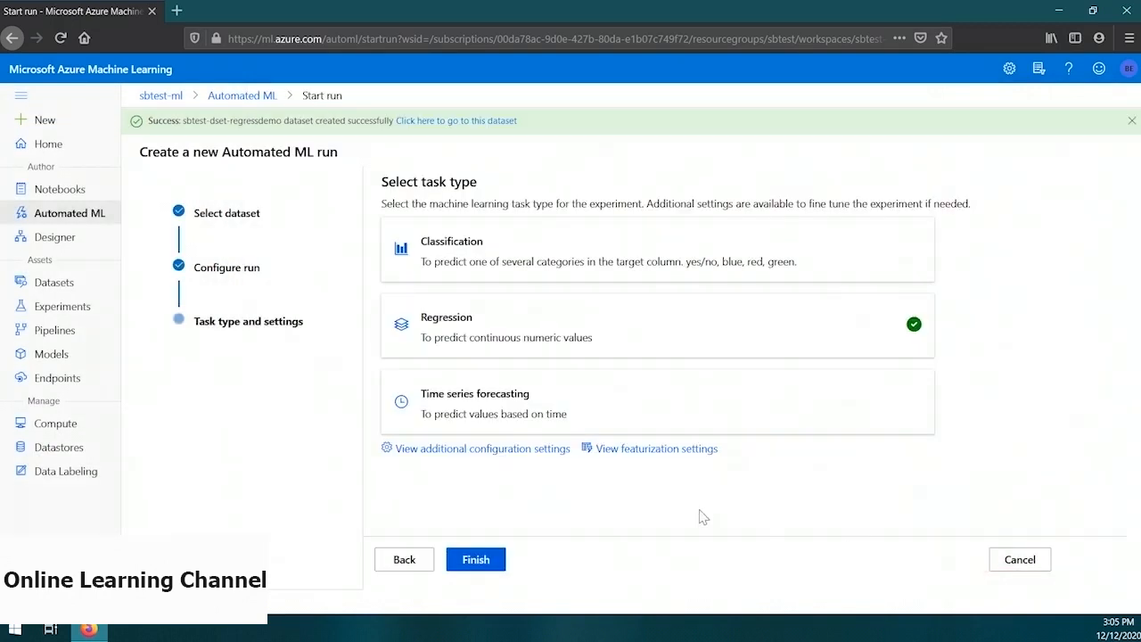
{"action": "left_click", "coordinate": [470, 559]}
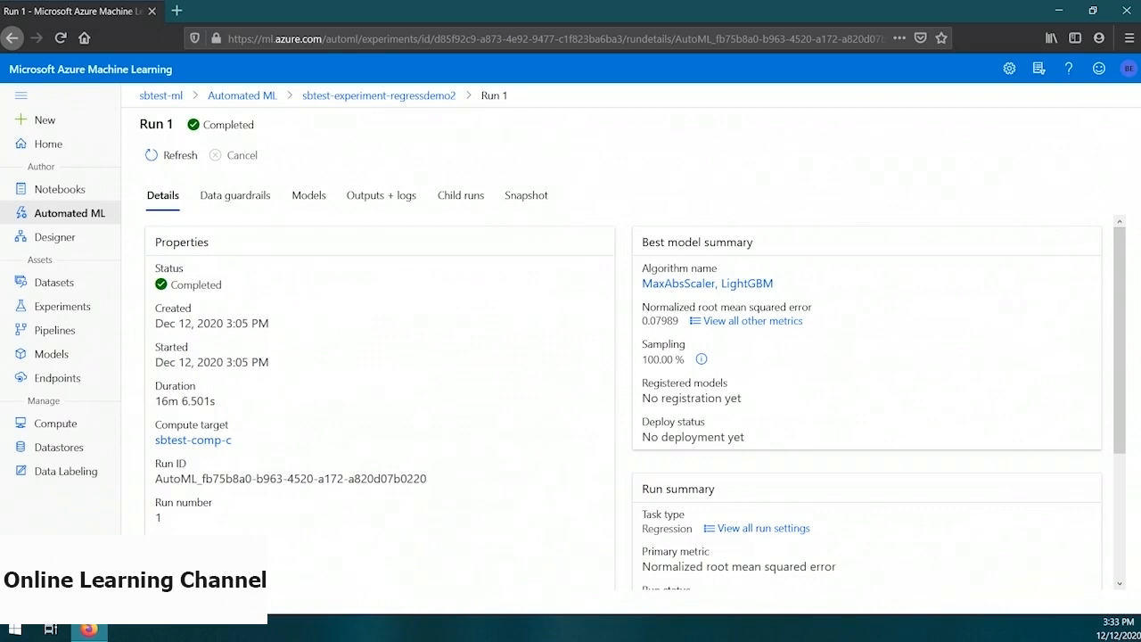
Open the best model of the completed regression run and examine its metrics and Predicted vs. True chart
{"action": "left_click", "coordinate": [687, 285]}
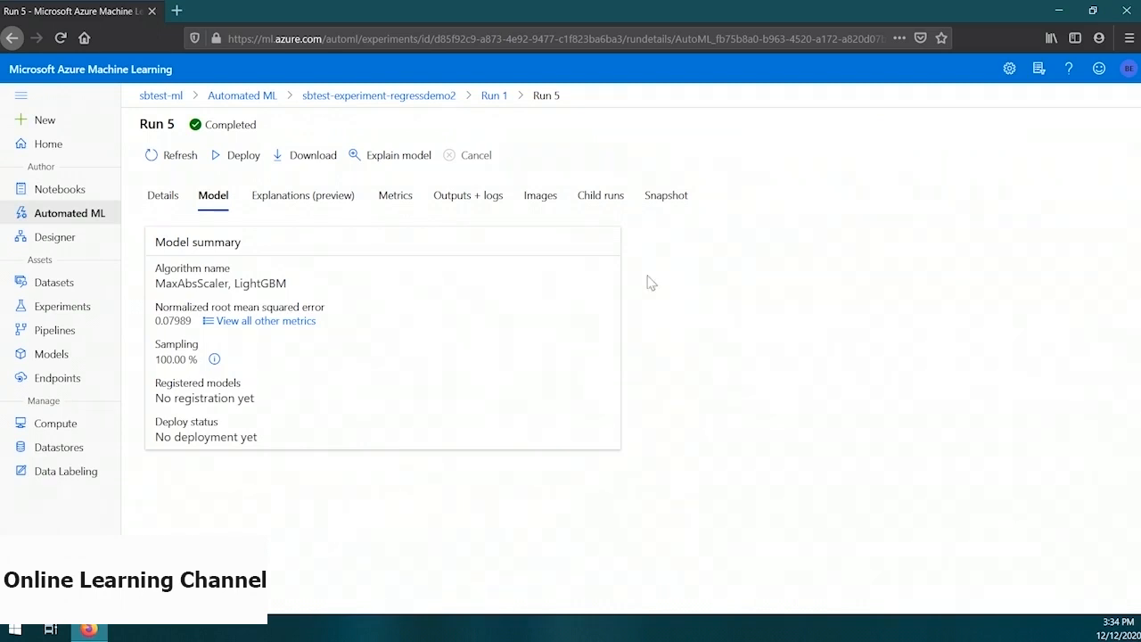
{"action": "left_click", "coordinate": [395, 198]}
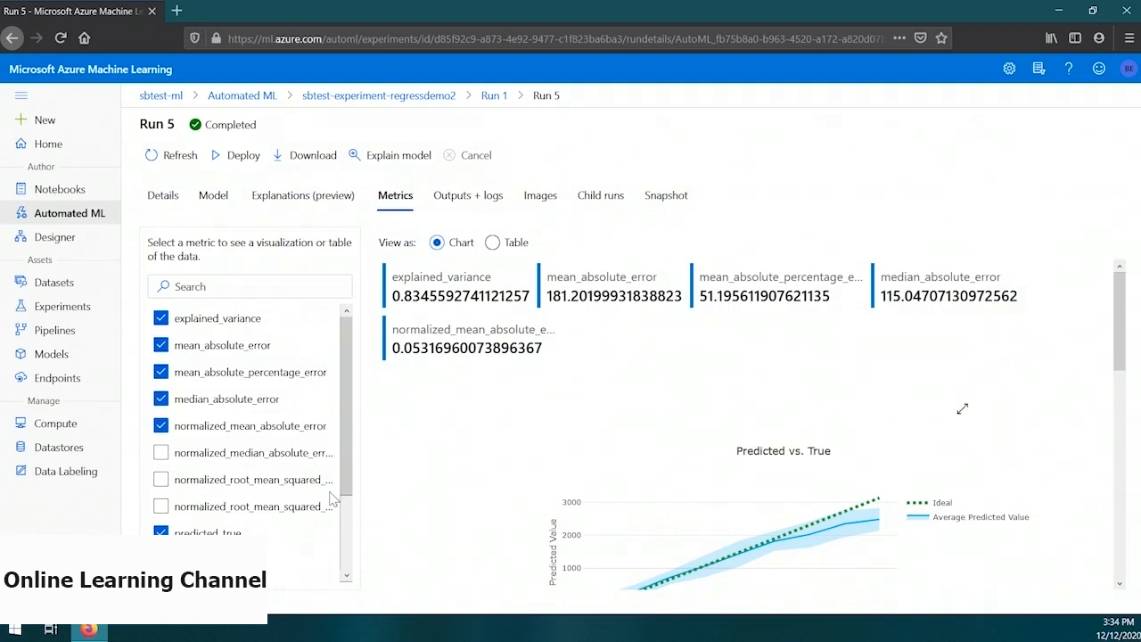
{"action": "scroll", "coordinate": [311, 513], "scroll_direction": "down", "scroll_amount": 1}
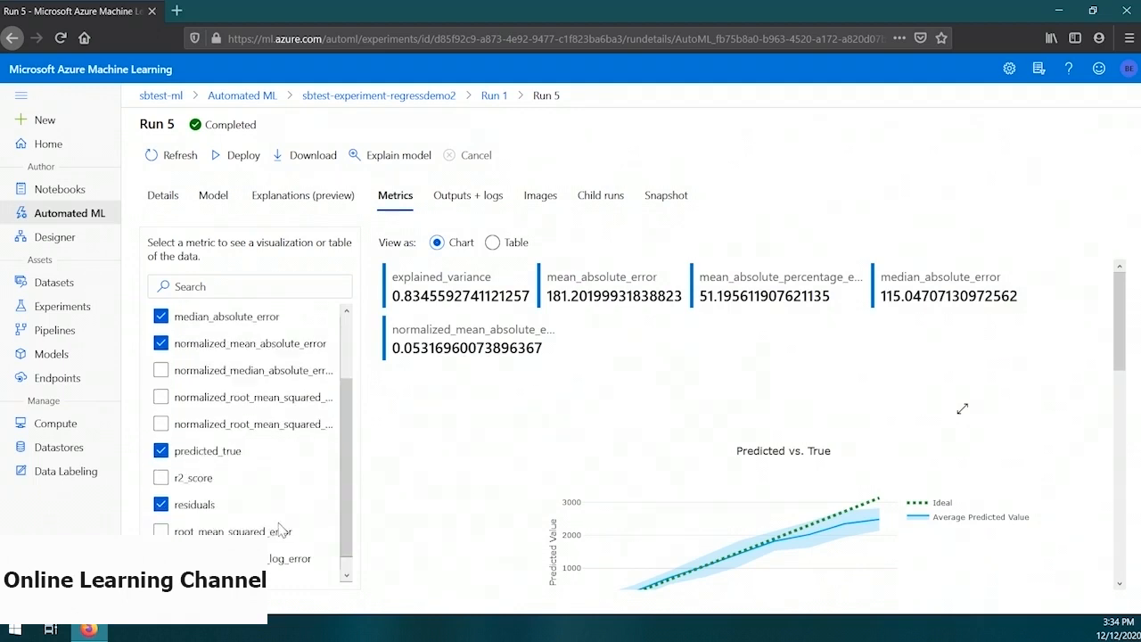
{"action": "scroll", "coordinate": [612, 413], "scroll_direction": "down", "scroll_amount": 1}
{"action": "scroll", "coordinate": [612, 413], "scroll_direction": "down", "scroll_amount": 1}
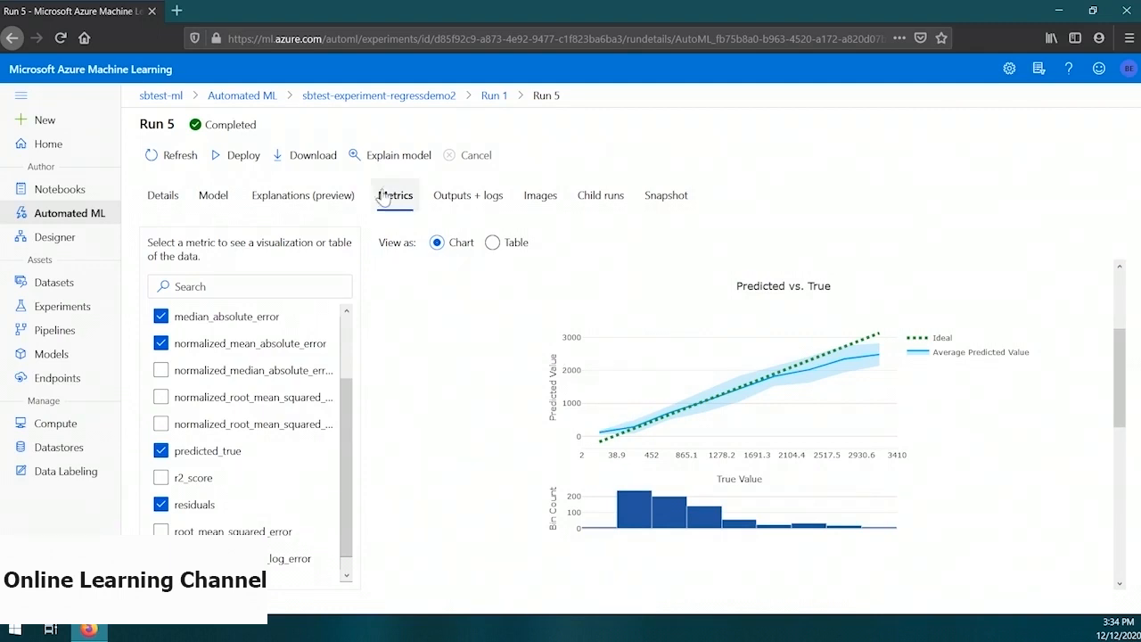
Open the model's first explanation and view the aggregate feature importance chart
{"action": "left_click", "coordinate": [301, 197]}
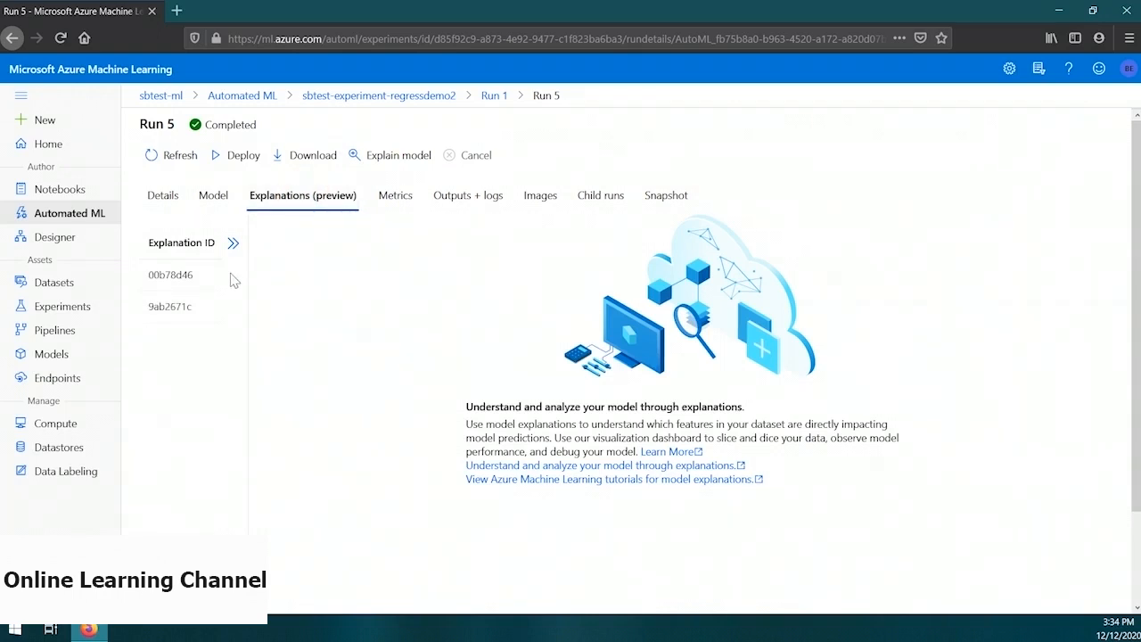
{"action": "left_click", "coordinate": [204, 276]}
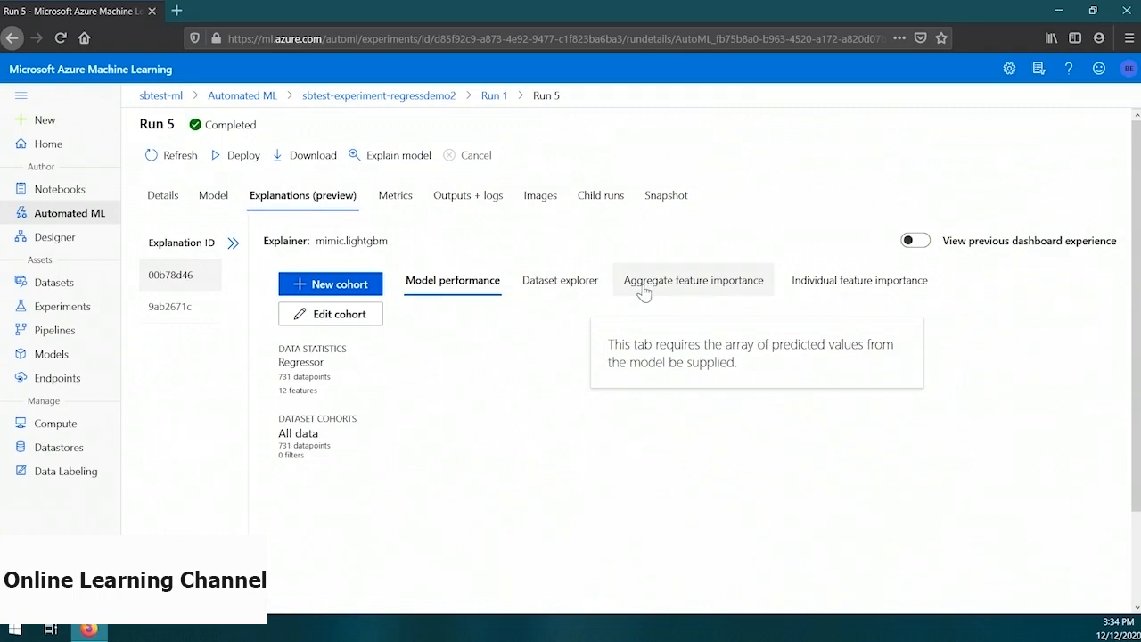
{"action": "left_click", "coordinate": [647, 283]}
{"action": "scroll", "coordinate": [621, 347], "scroll_direction": "down", "scroll_amount": 3}
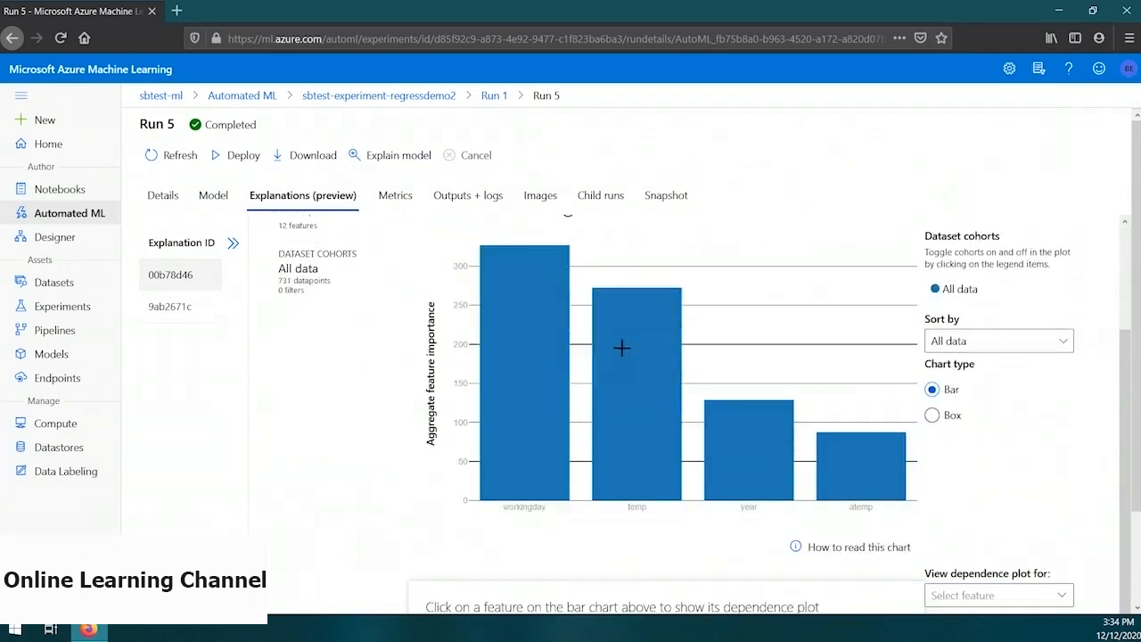